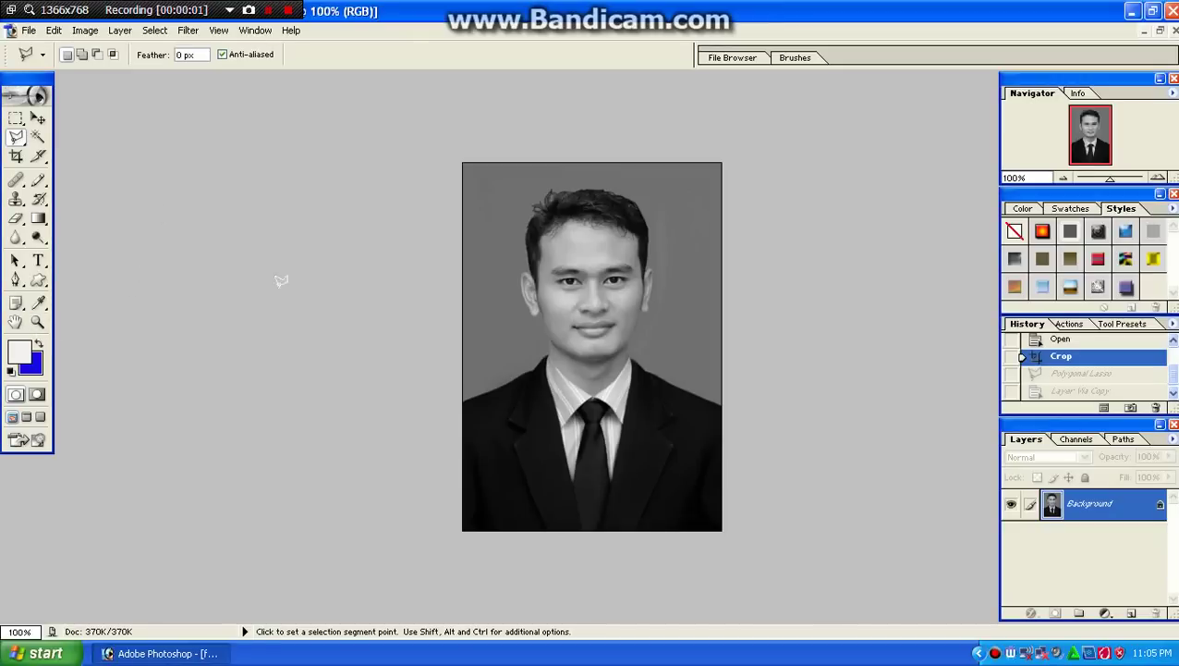
# Step: Zoom the portrait to 300% centred on the face, with the Polygonal Lasso ready
pyautogui.click(37, 322)
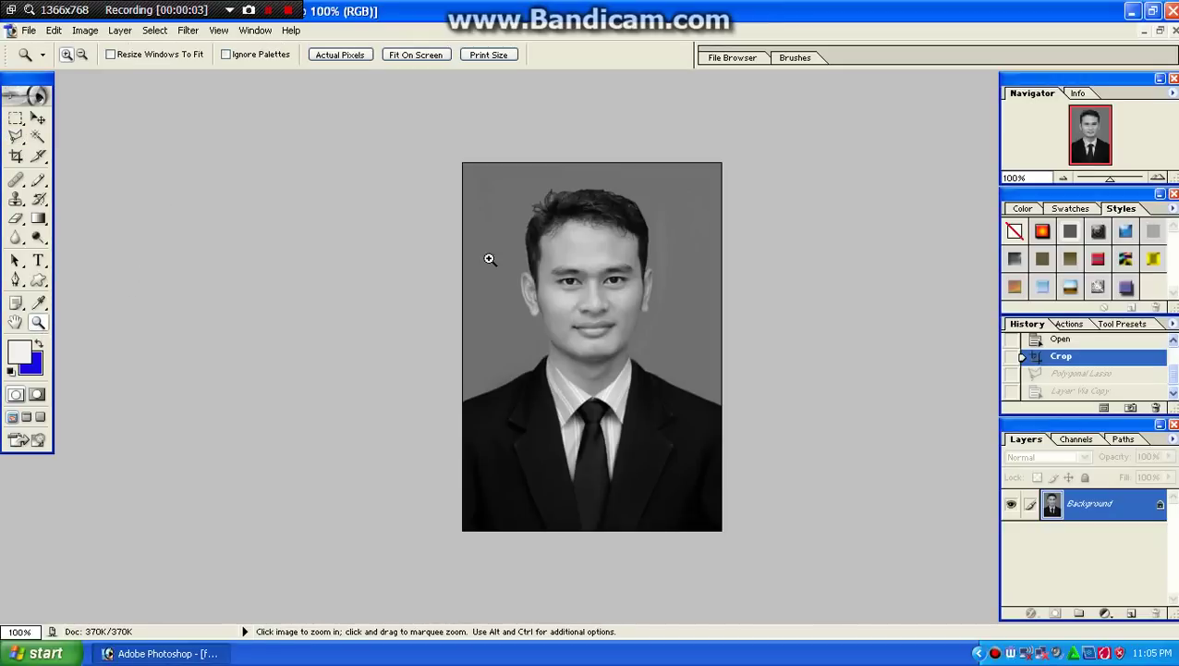
pyautogui.click(548, 288)
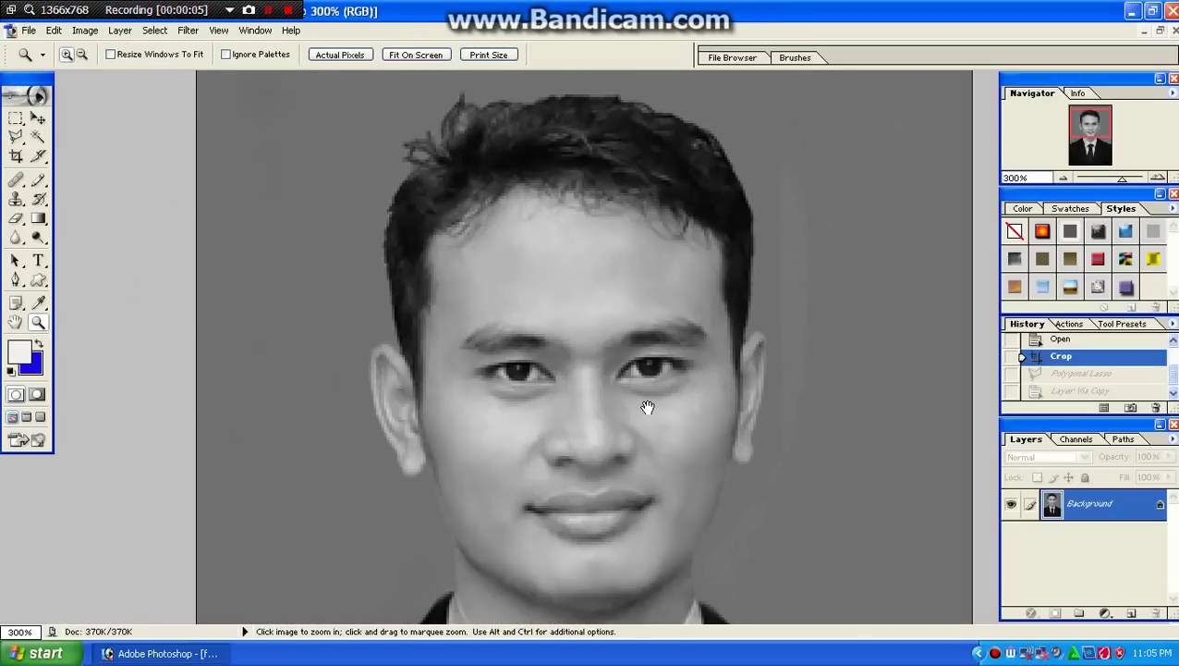
pyautogui.press('space')
pyautogui.moveTo(647, 407); pyautogui.dragTo(664, 335)
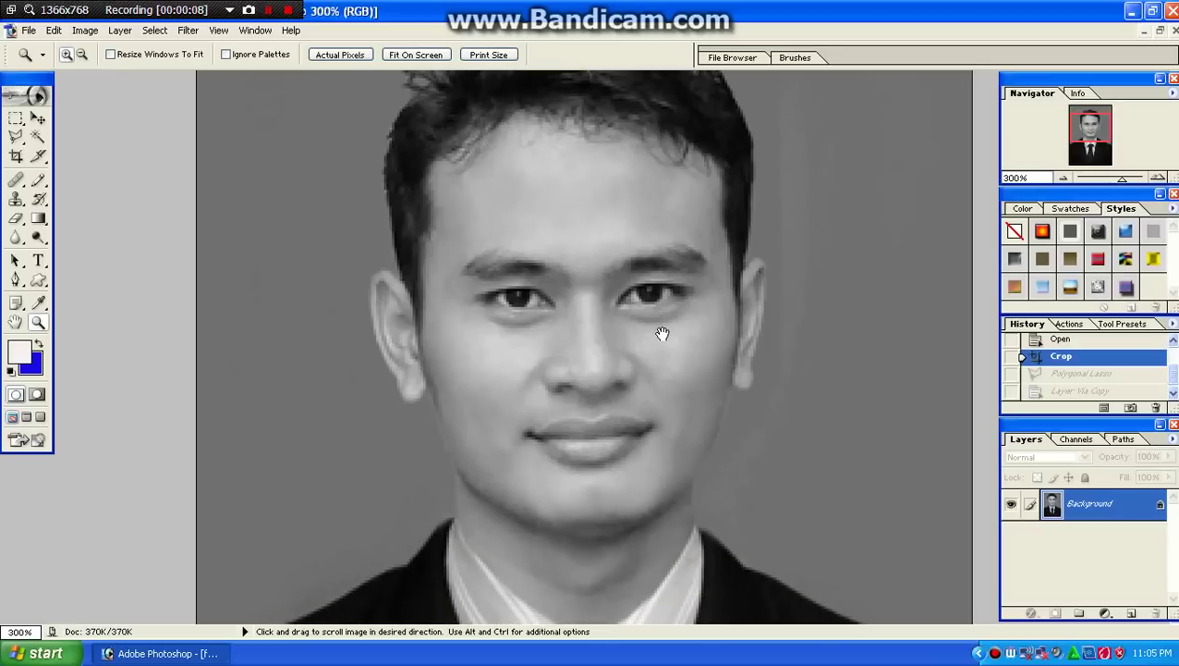
pyautogui.click(16, 138)
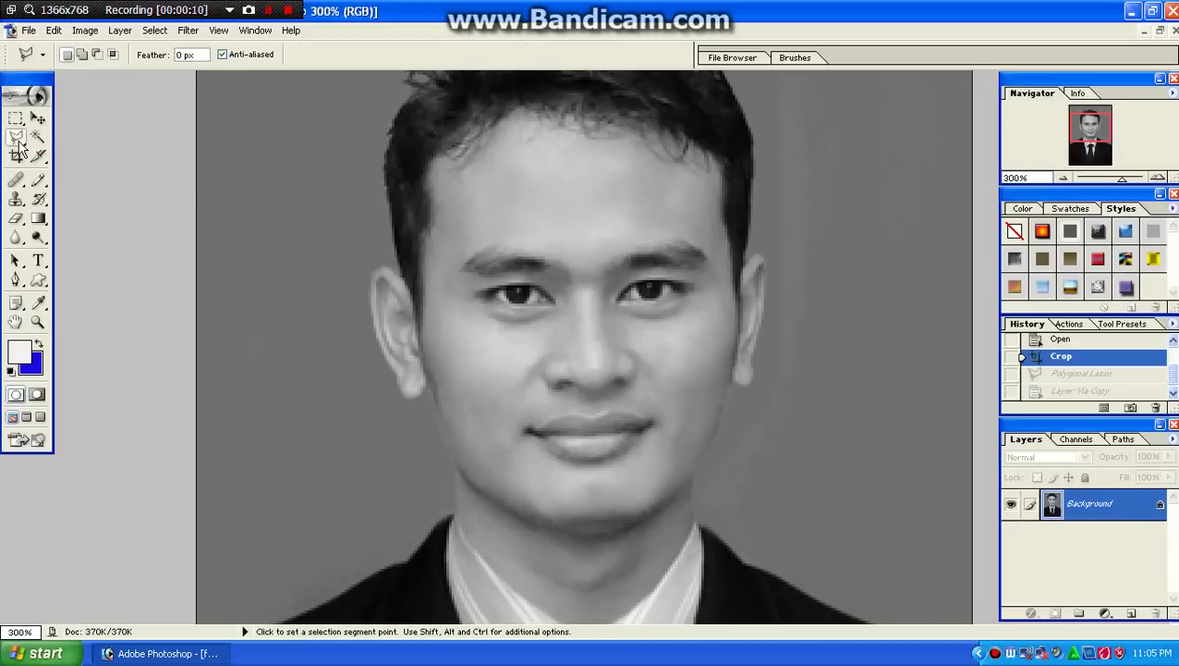
# Step: Trace the outline around the left ear and down the neck to the collar
pyautogui.click(404, 275)
pyautogui.click(381, 265)
pyautogui.click(372, 275)
pyautogui.click(371, 312)
pyautogui.click(376, 342)
pyautogui.click(389, 367)
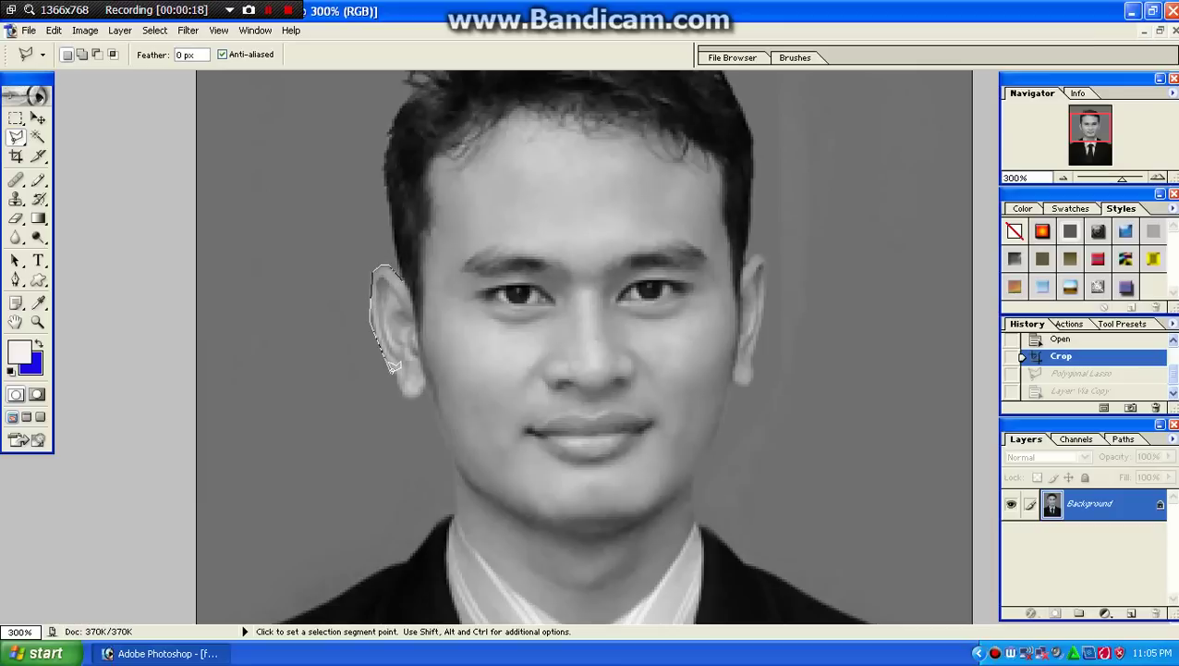
pyautogui.click(427, 390)
pyautogui.click(456, 514)
pyautogui.click(515, 591)
pyautogui.scroll(-1, 516, 592)
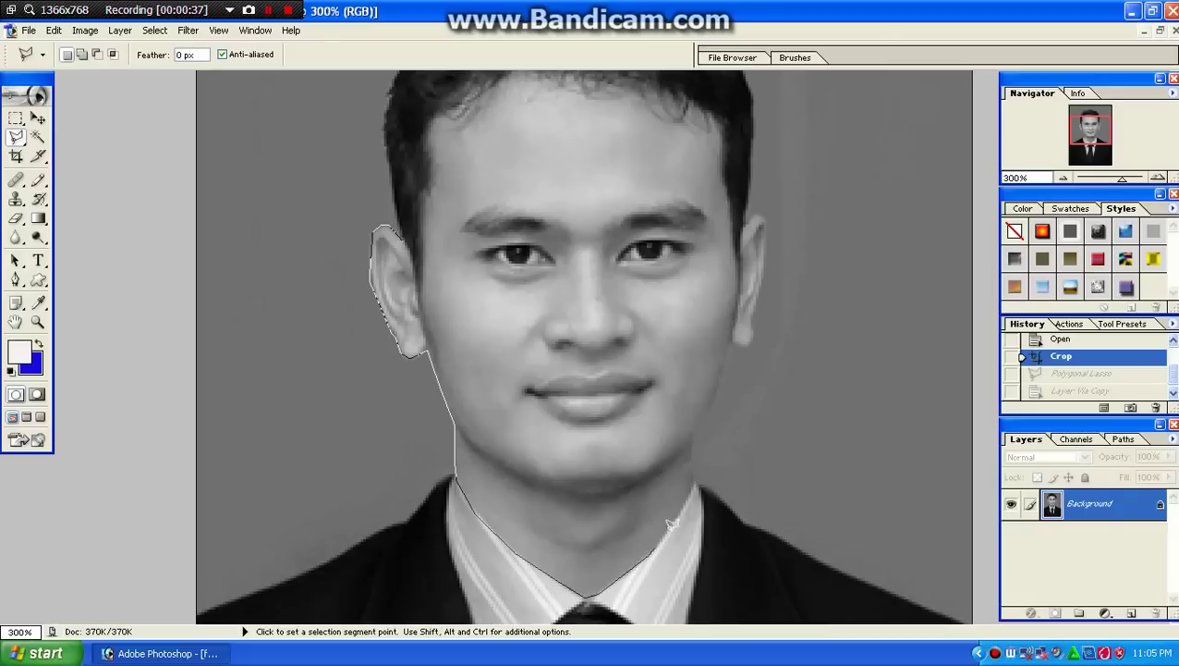
# Step: Continue the outline up the right side and along the hairline, closing the face selection
pyautogui.click(693, 433)
pyautogui.click(738, 268)
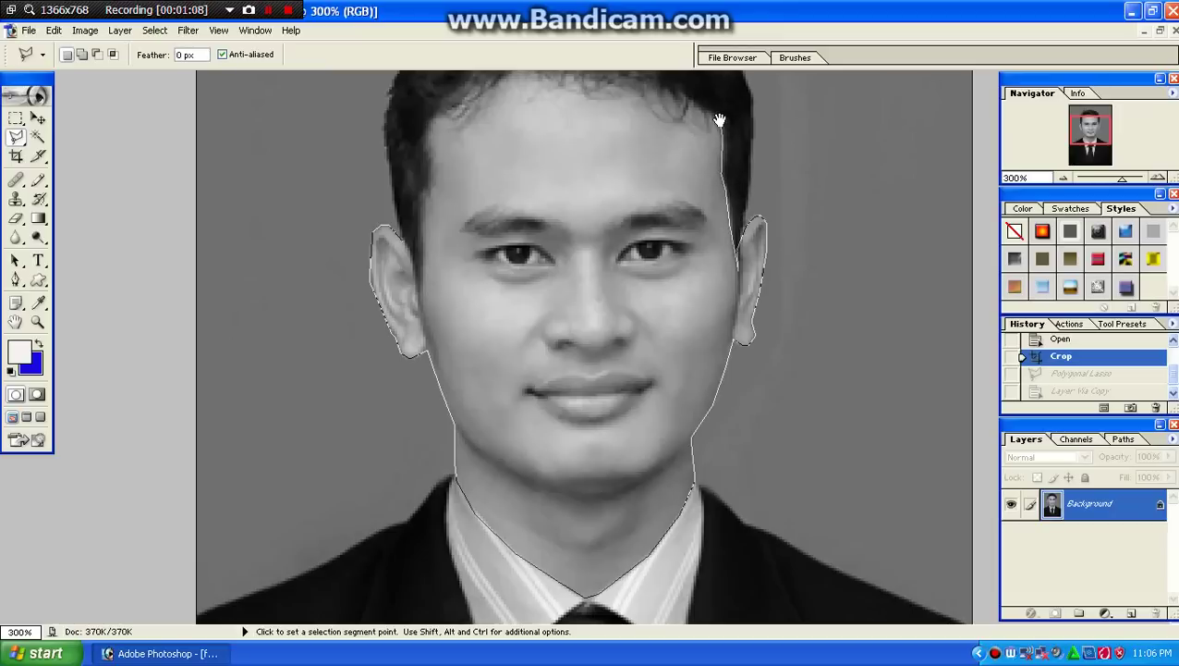
pyautogui.moveTo(719, 120); pyautogui.dragTo(721, 236)
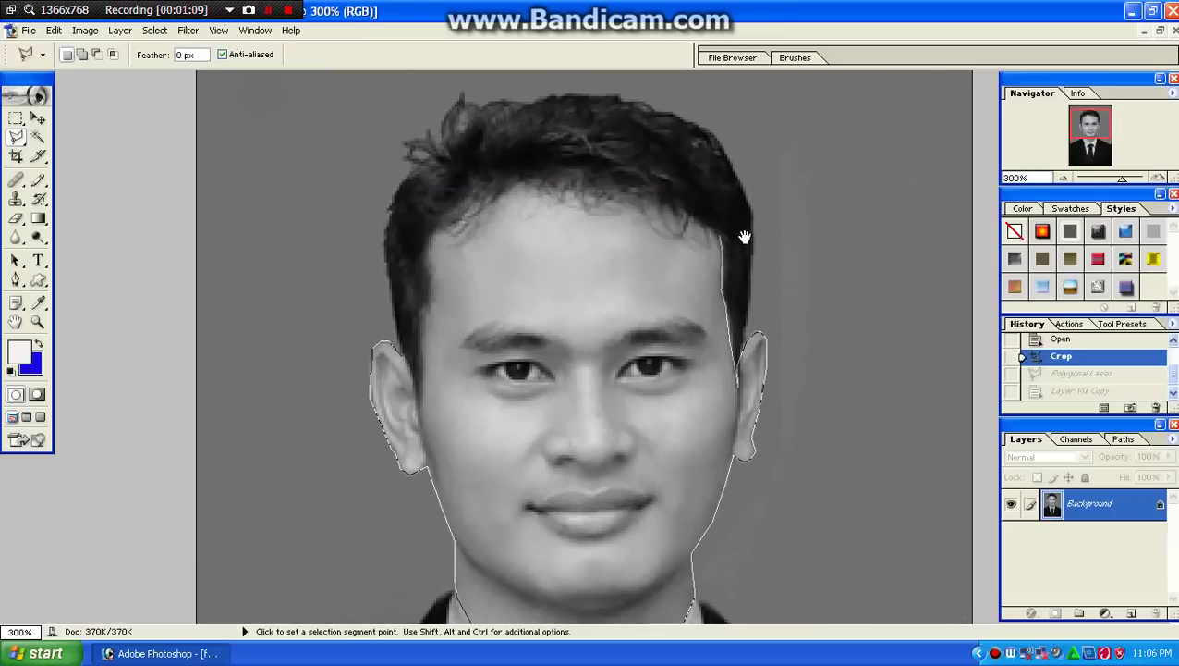
pyautogui.click(703, 211)
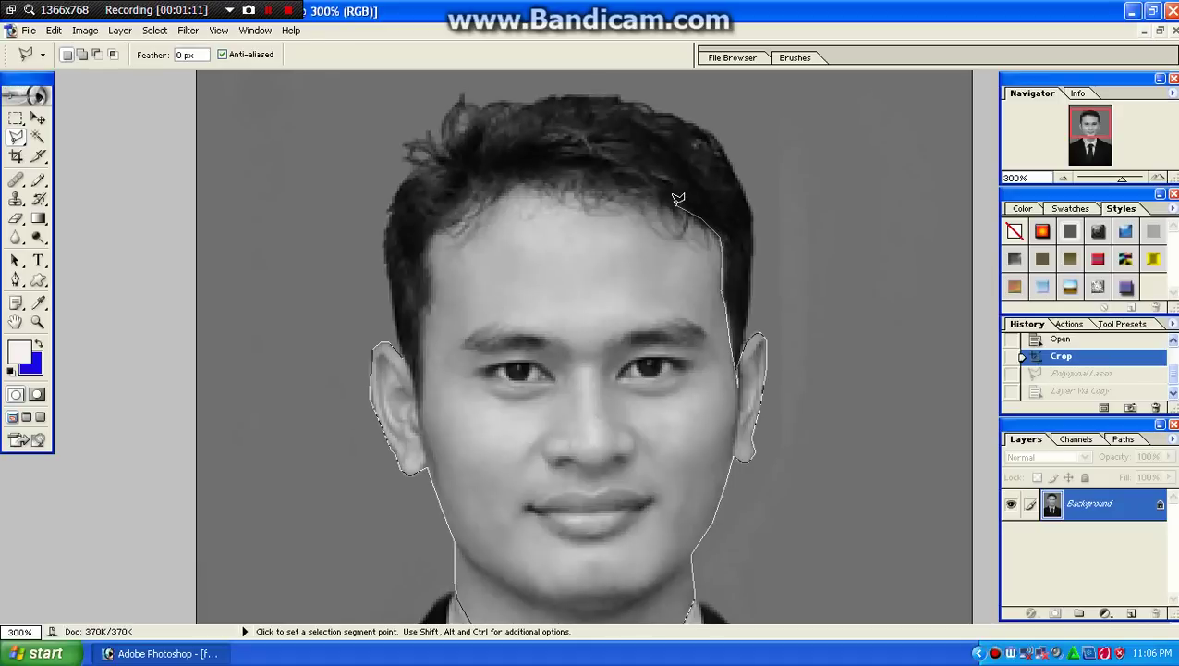
pyautogui.click(648, 195)
pyautogui.click(601, 182)
pyautogui.click(553, 177)
pyautogui.click(513, 179)
pyautogui.click(480, 207)
pyautogui.click(432, 231)
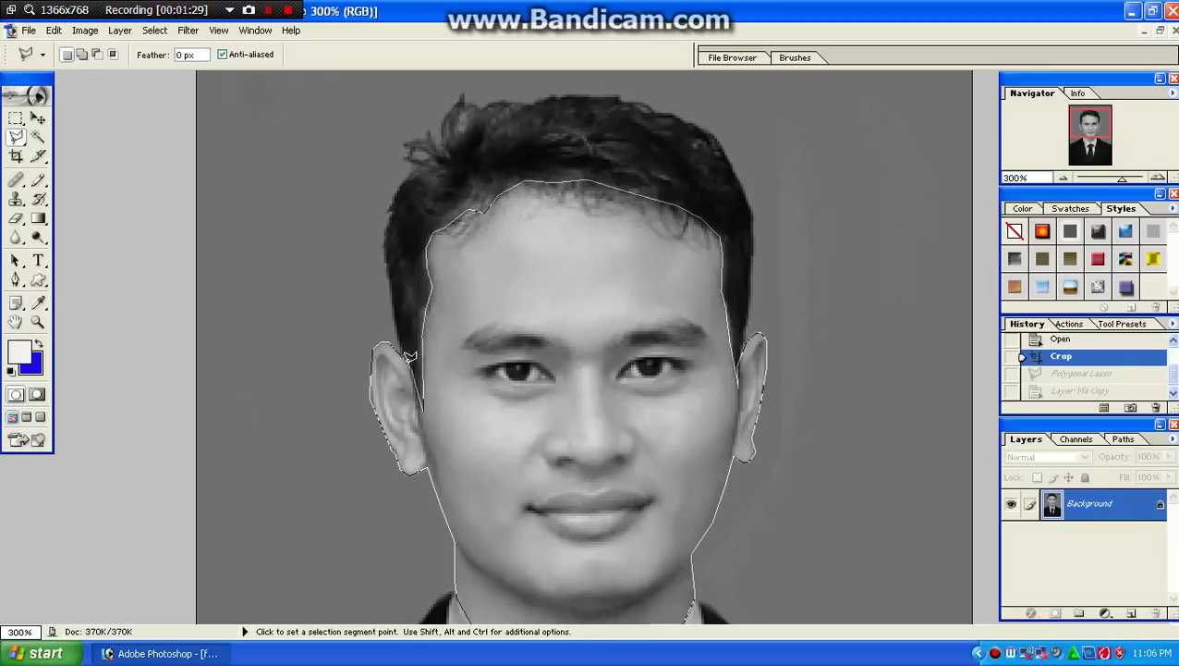
pyautogui.click(407, 351)
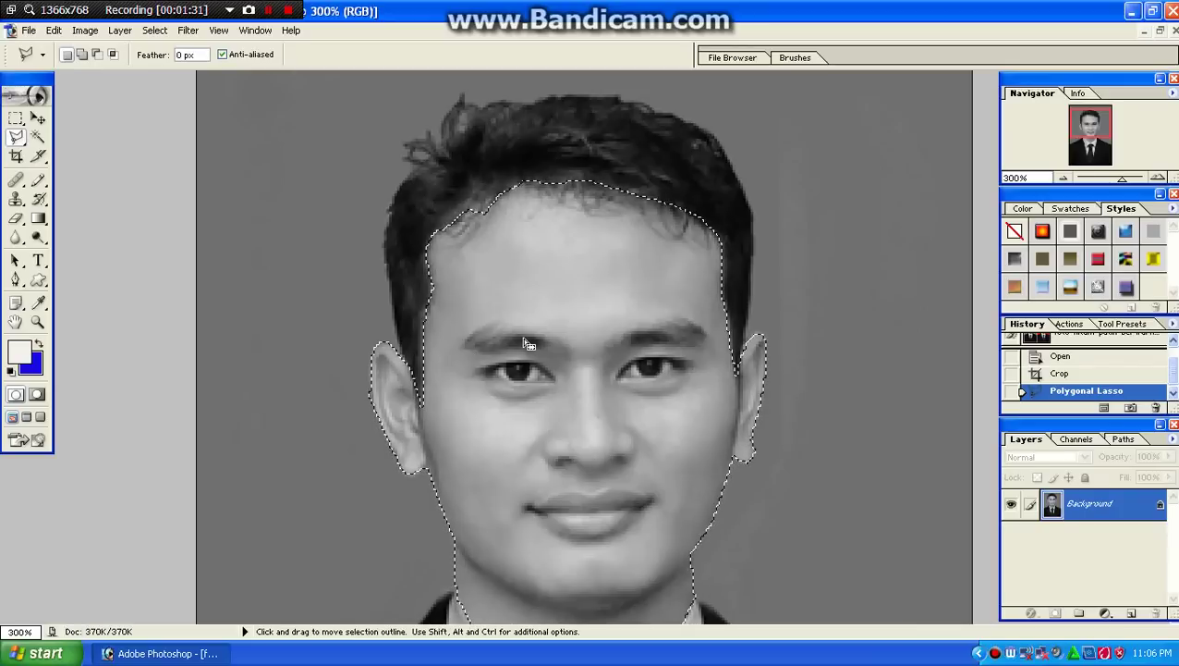
# Step: Zoom out to 200% and copy the face selection to a new layer via Layer via Copy
pyautogui.press('ctrl')
pyautogui.hotkey('ctrl', '-')
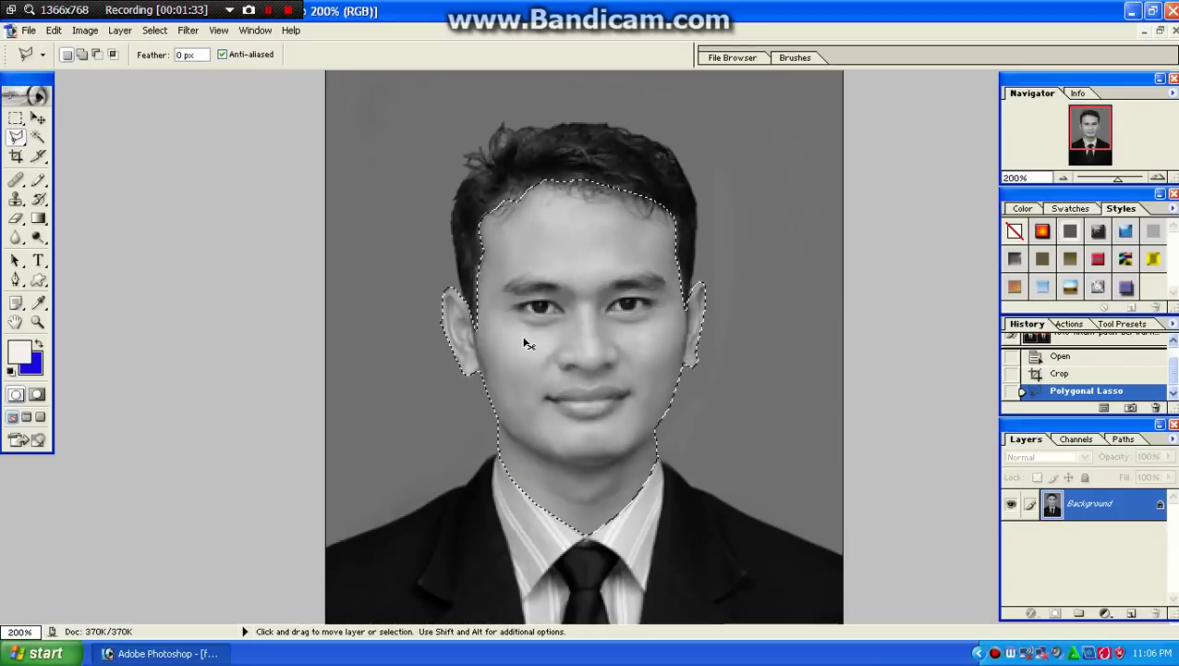
pyautogui.rightClick(524, 343)
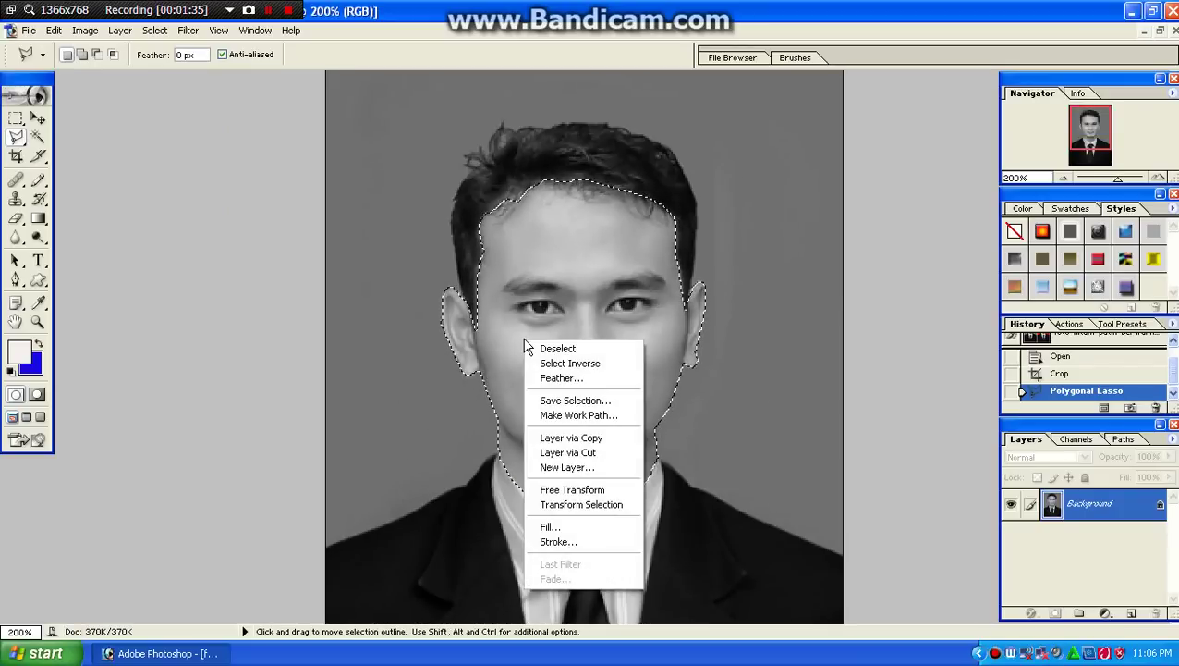
pyautogui.click(553, 440)
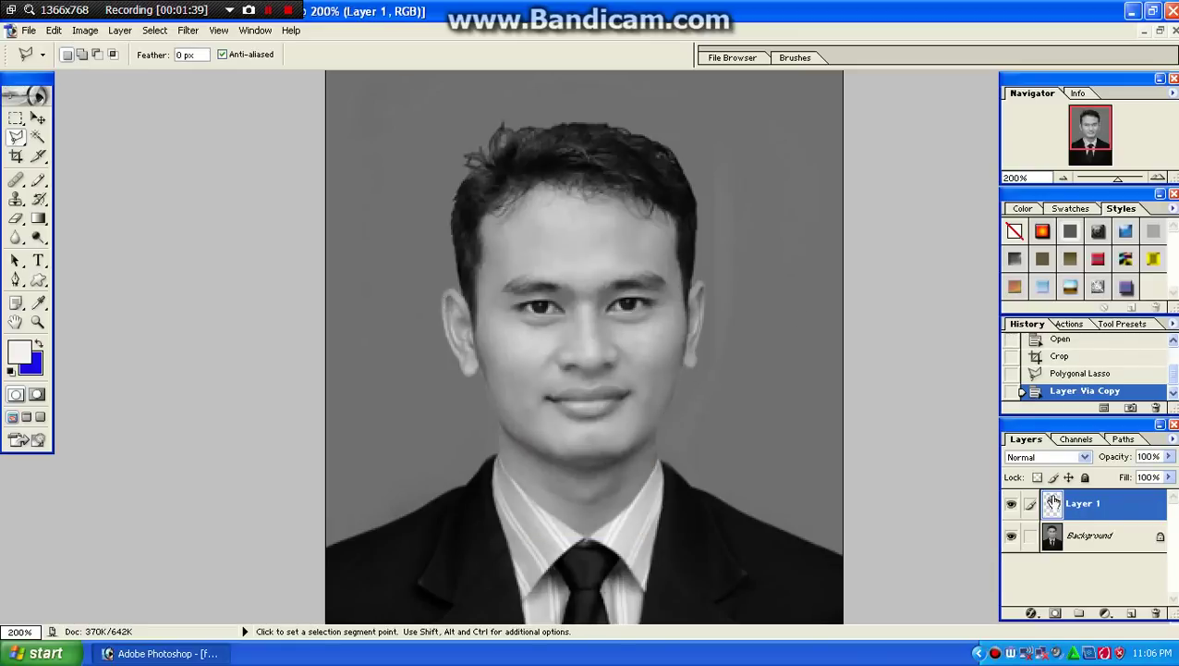
# Step: Colorize Layer 1 with Hue/Saturation at Hue 25 and Saturation 50
pyautogui.click(85, 33)
pyautogui.moveTo(110, 71)
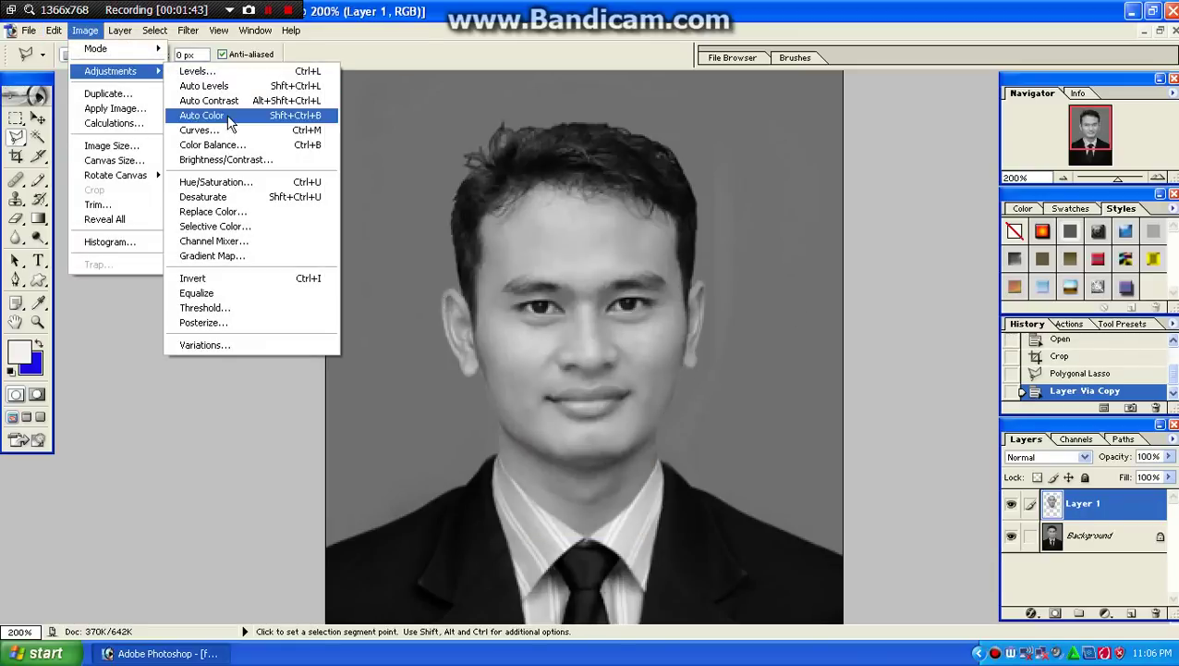
pyautogui.click(255, 181)
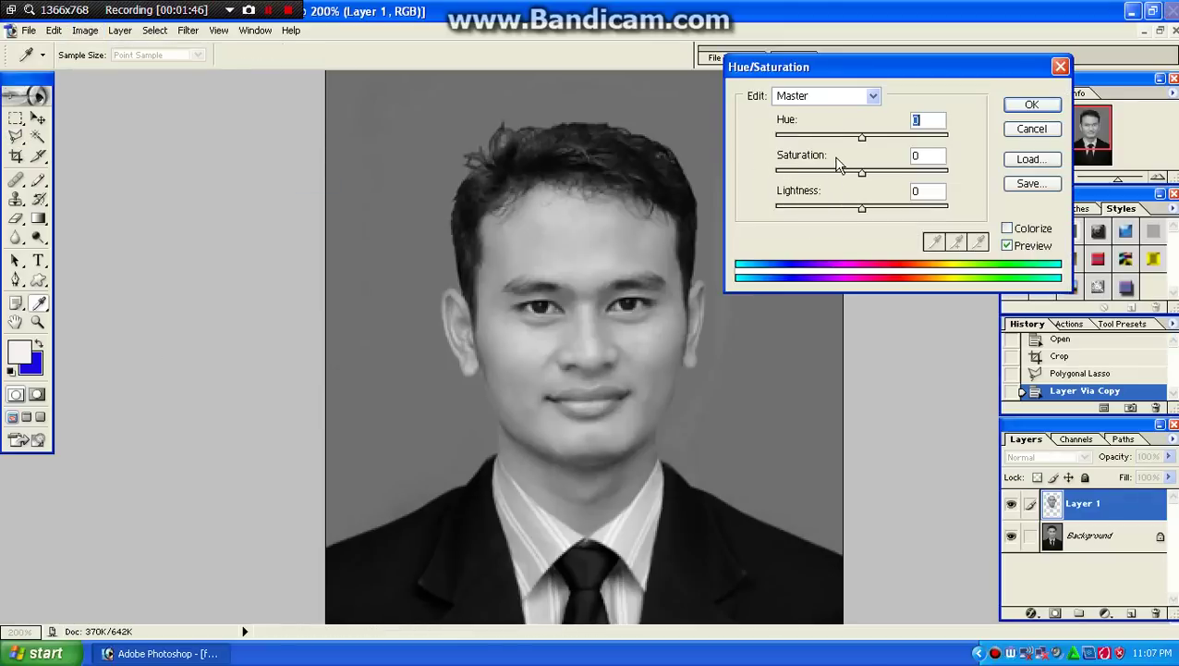
pyautogui.click(1013, 232)
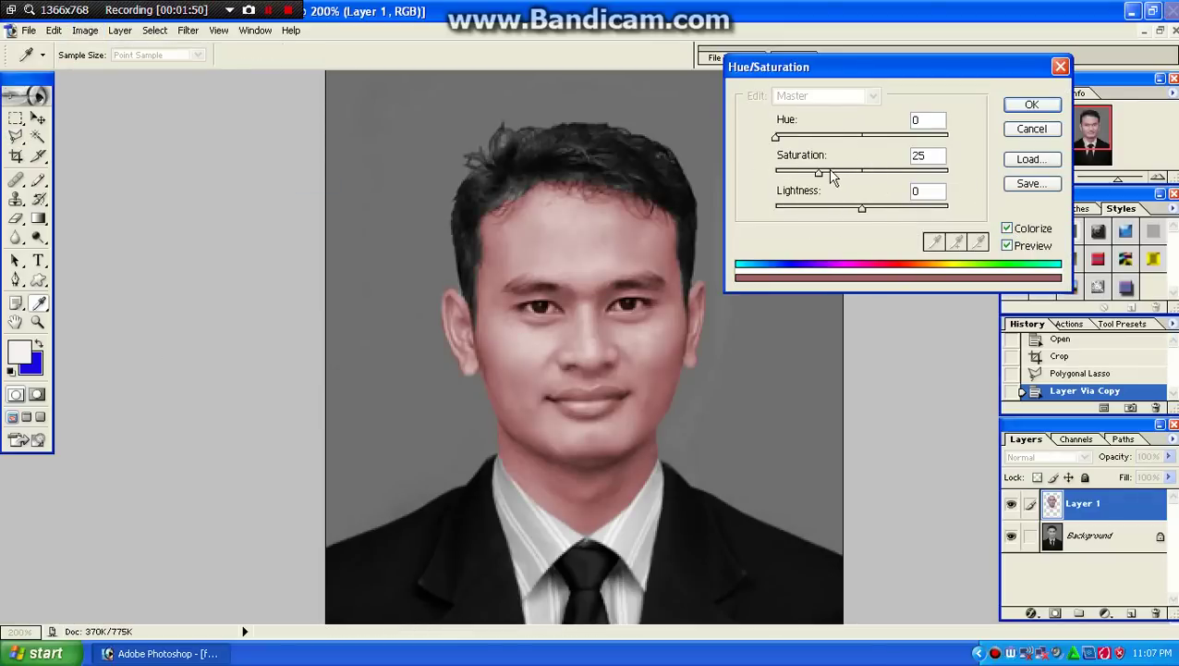
pyautogui.moveTo(819, 174); pyautogui.dragTo(862, 178)
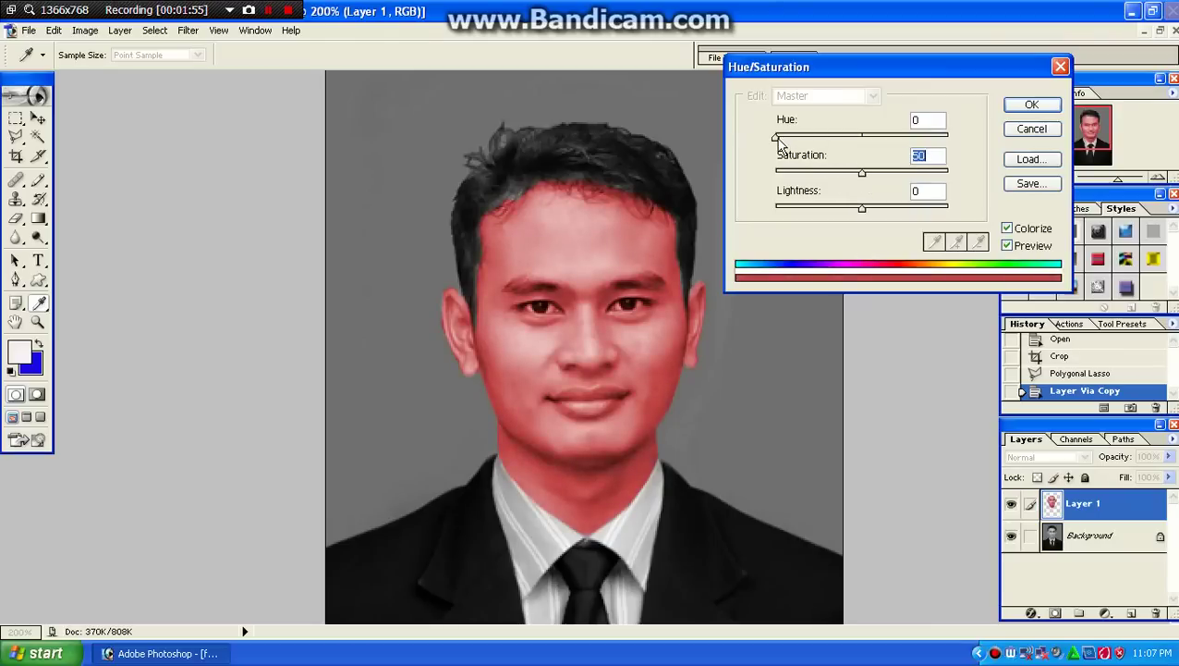
pyautogui.moveTo(777, 137); pyautogui.dragTo(788, 140)
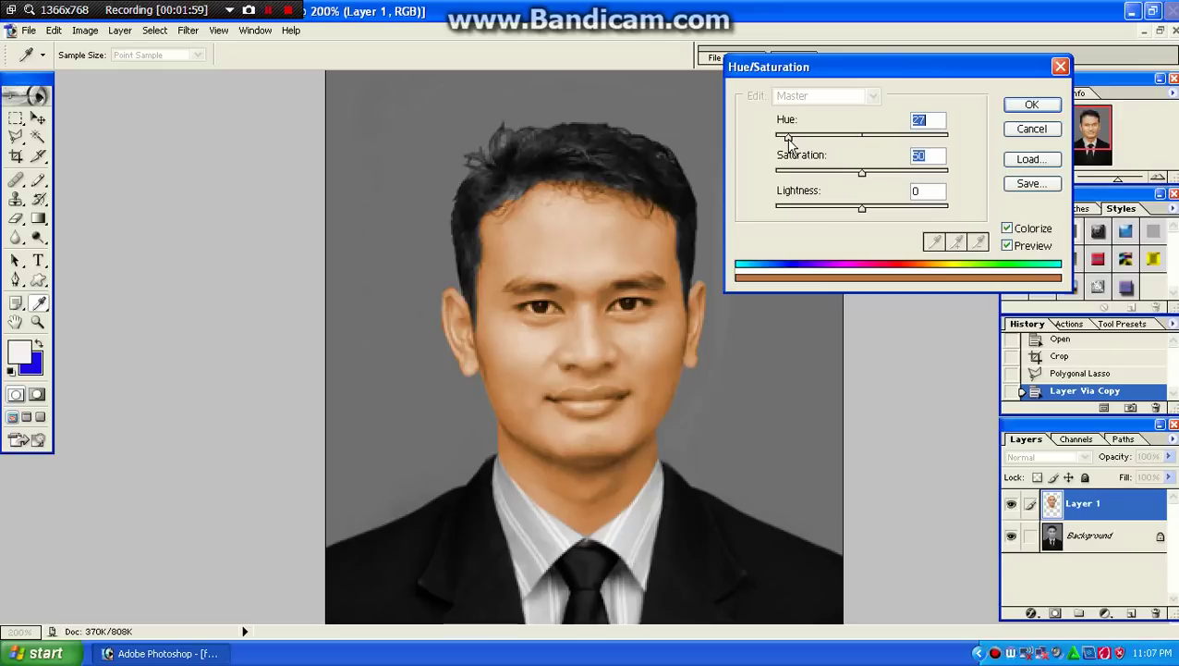
pyautogui.moveTo(789, 137); pyautogui.dragTo(788, 140)
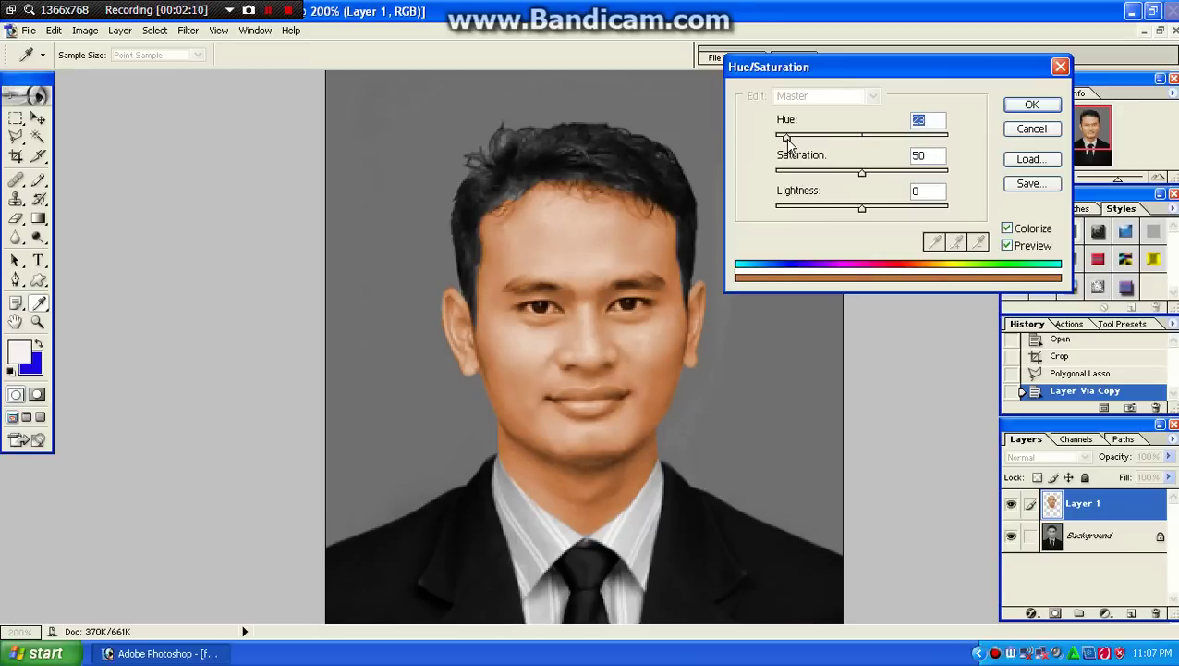
pyautogui.moveTo(786, 138); pyautogui.dragTo(788, 139)
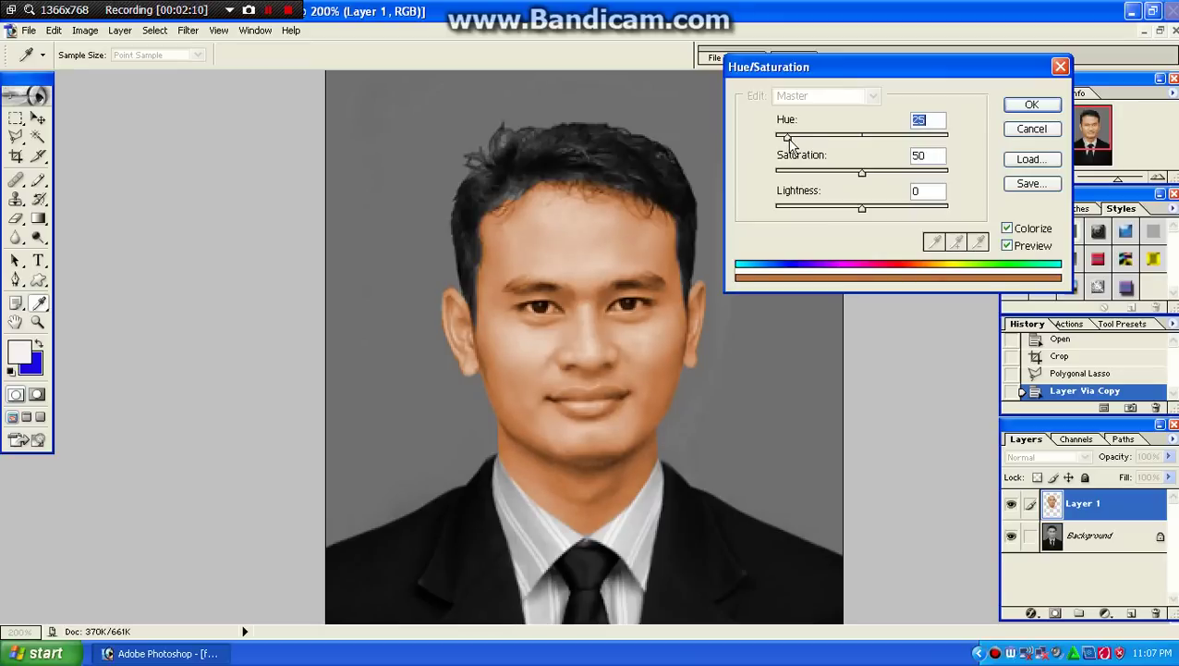
pyautogui.click(1028, 107)
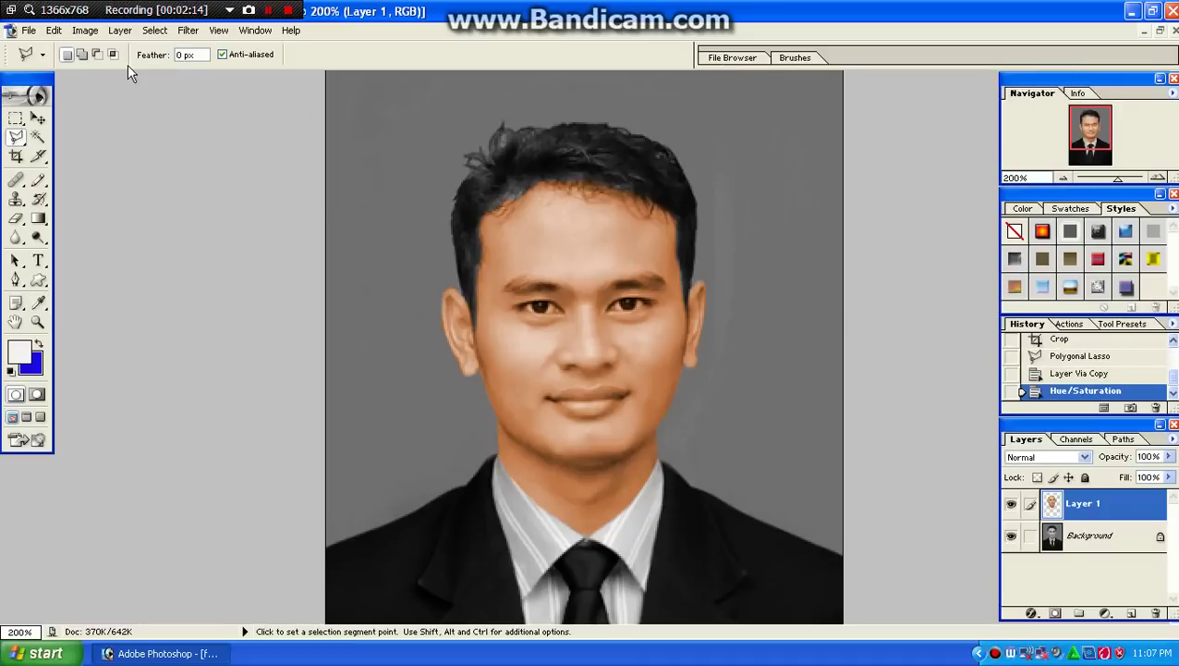
# Step: Apply Selective Color to Reds: Cyan -66, Magenta -33, Yellow -31, Black -7
pyautogui.click(84, 30)
pyautogui.moveTo(110, 72)
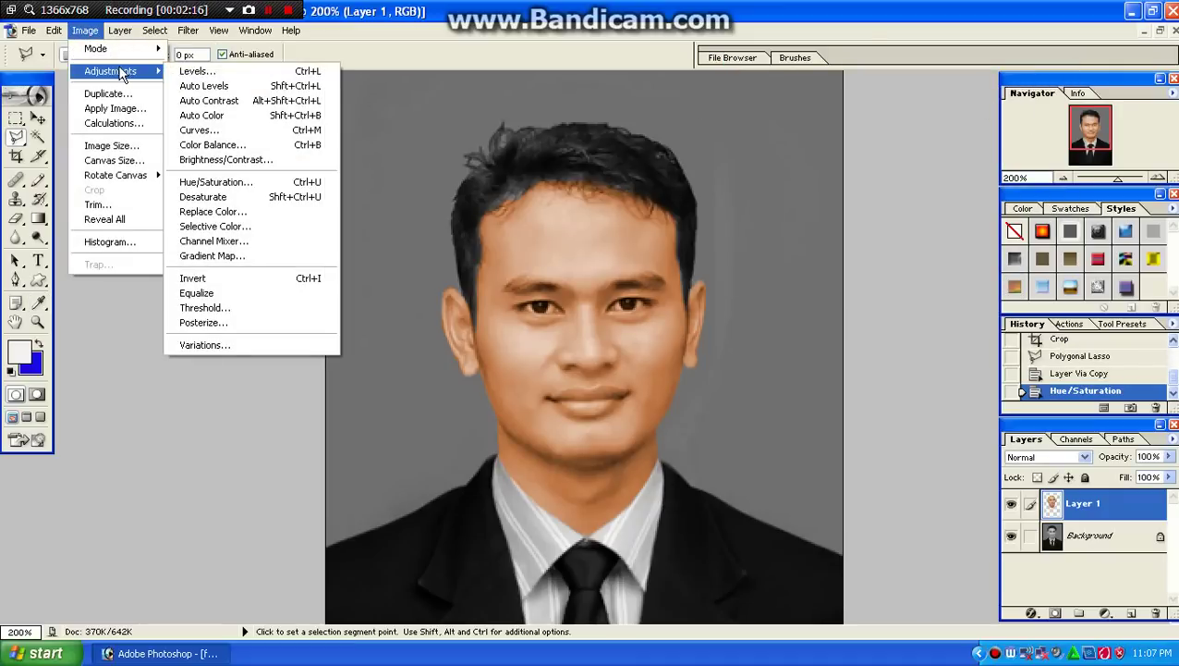
pyautogui.click(307, 225)
pyautogui.click(899, 158)
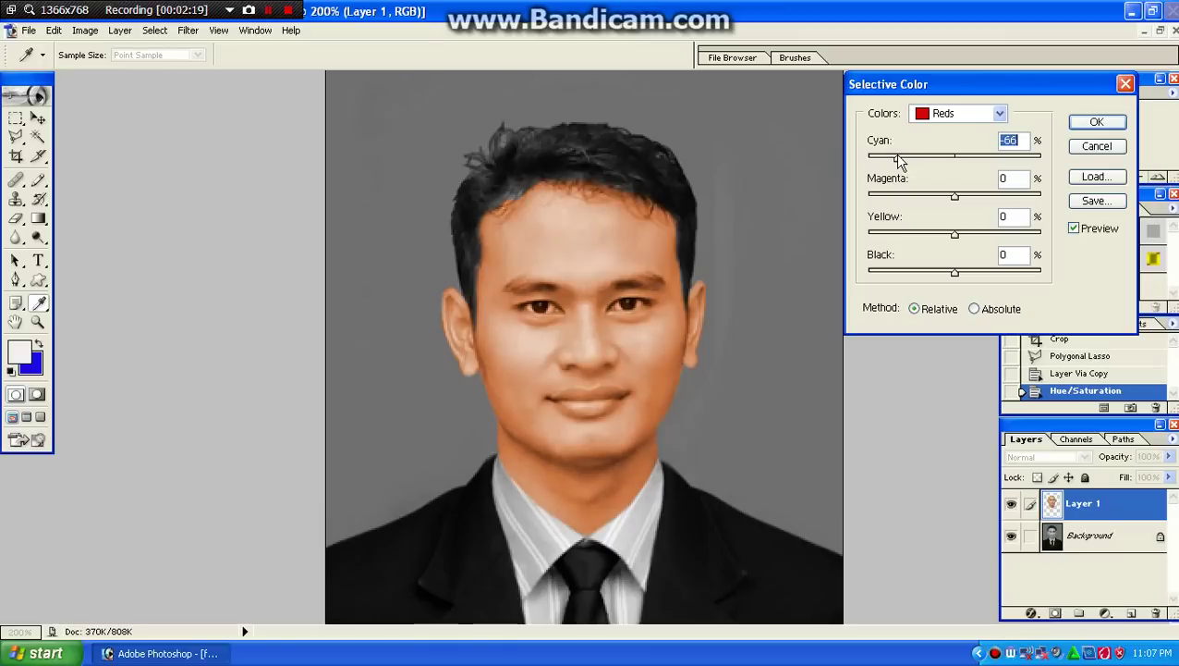
pyautogui.click(927, 195)
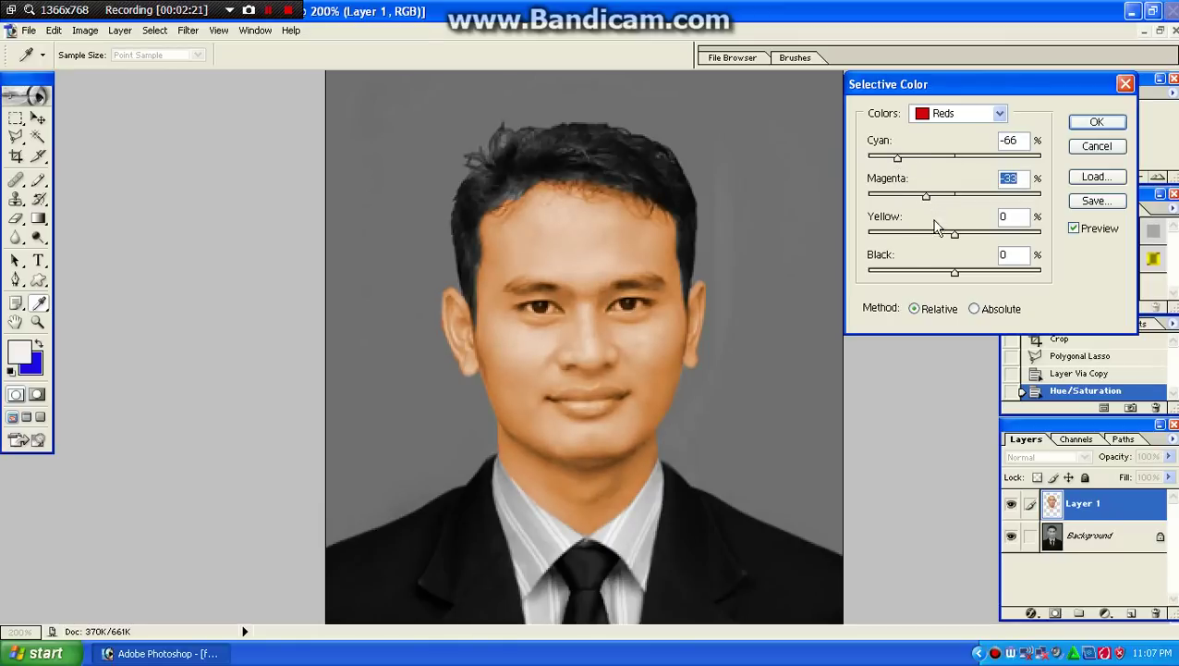
pyautogui.click(933, 233)
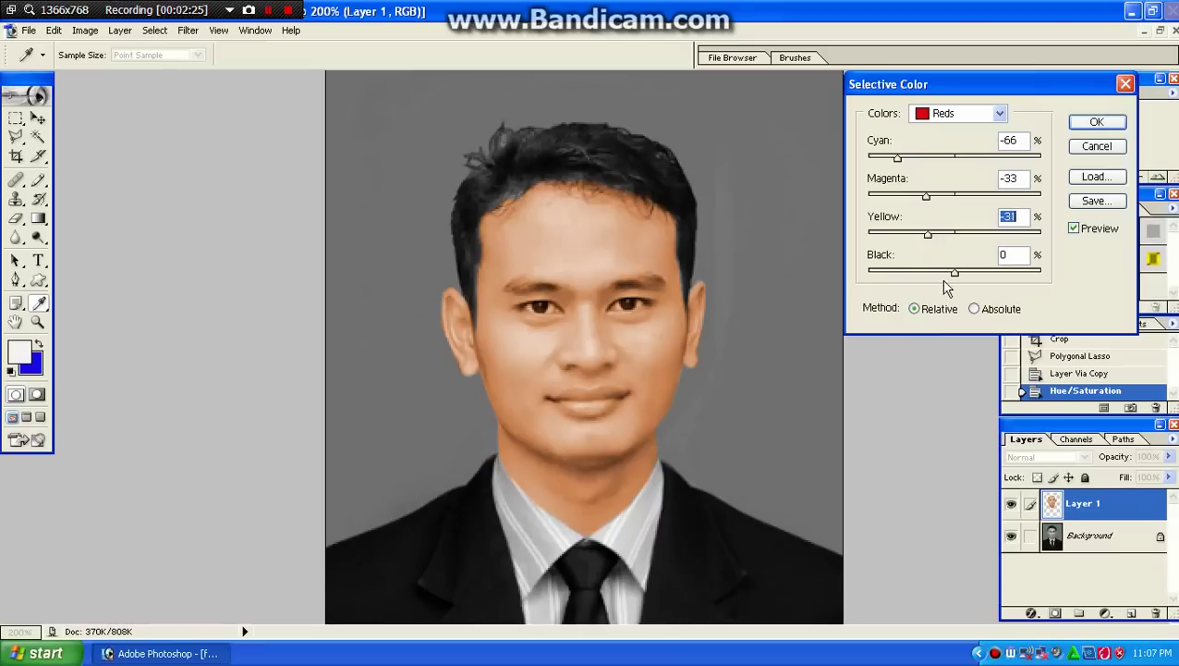
pyautogui.click(949, 274)
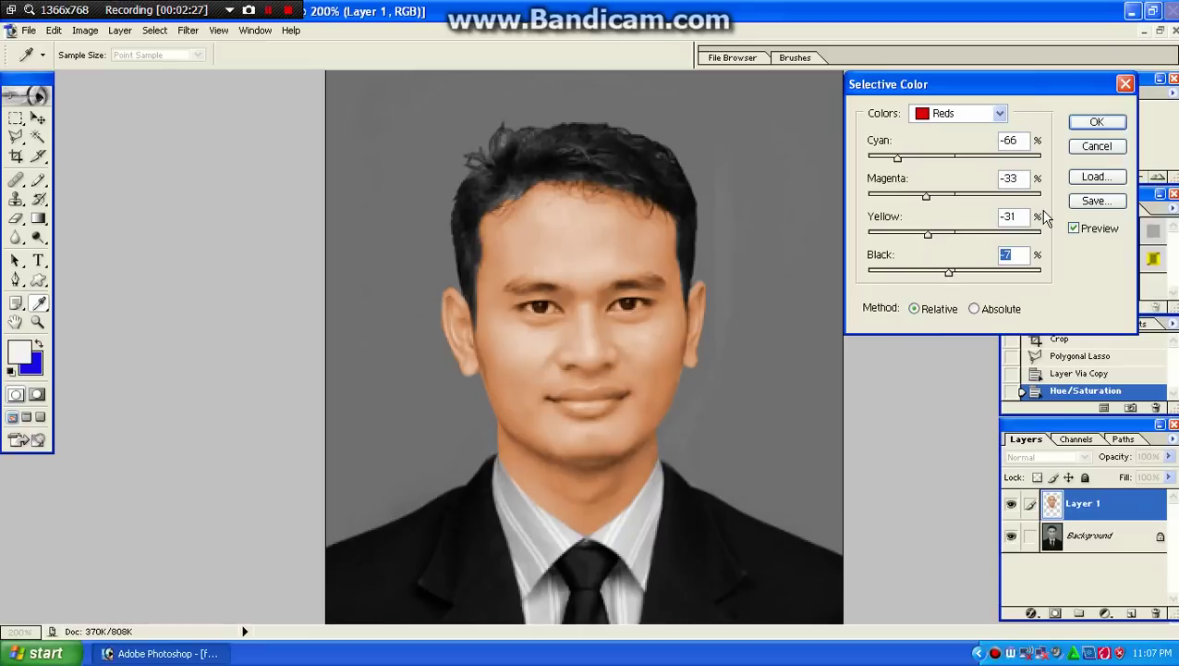
pyautogui.click(1114, 127)
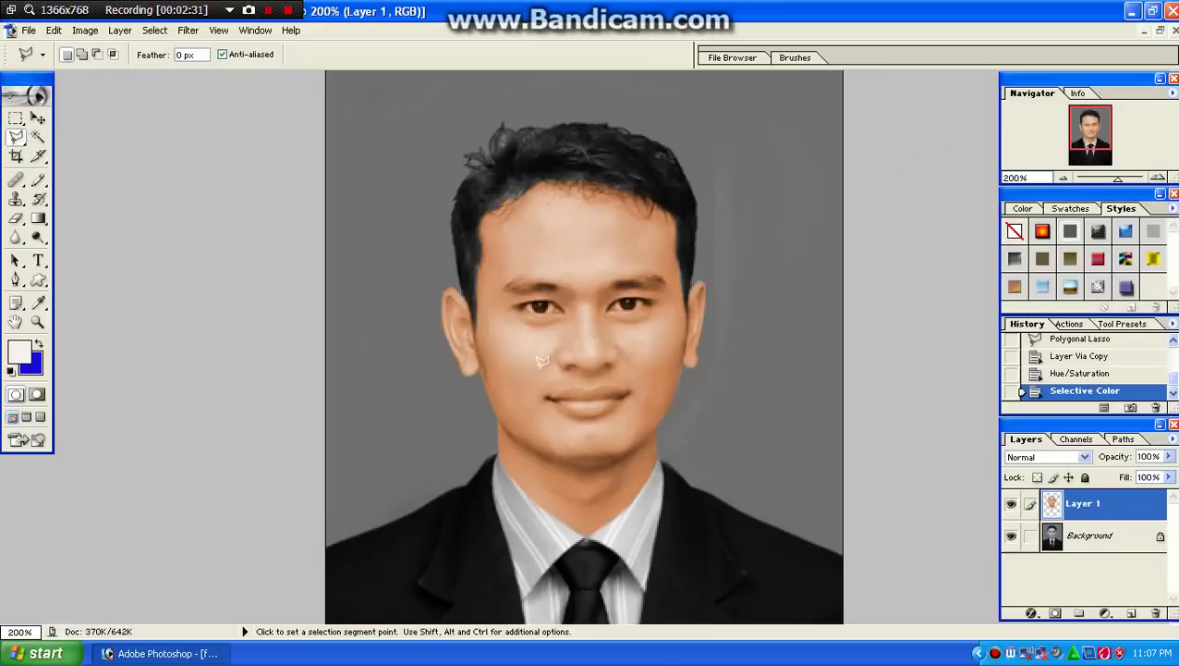
# Step: Zoom in on the eyes, outline the left eye and feather that selection
pyautogui.hotkey('ctrl', '+')
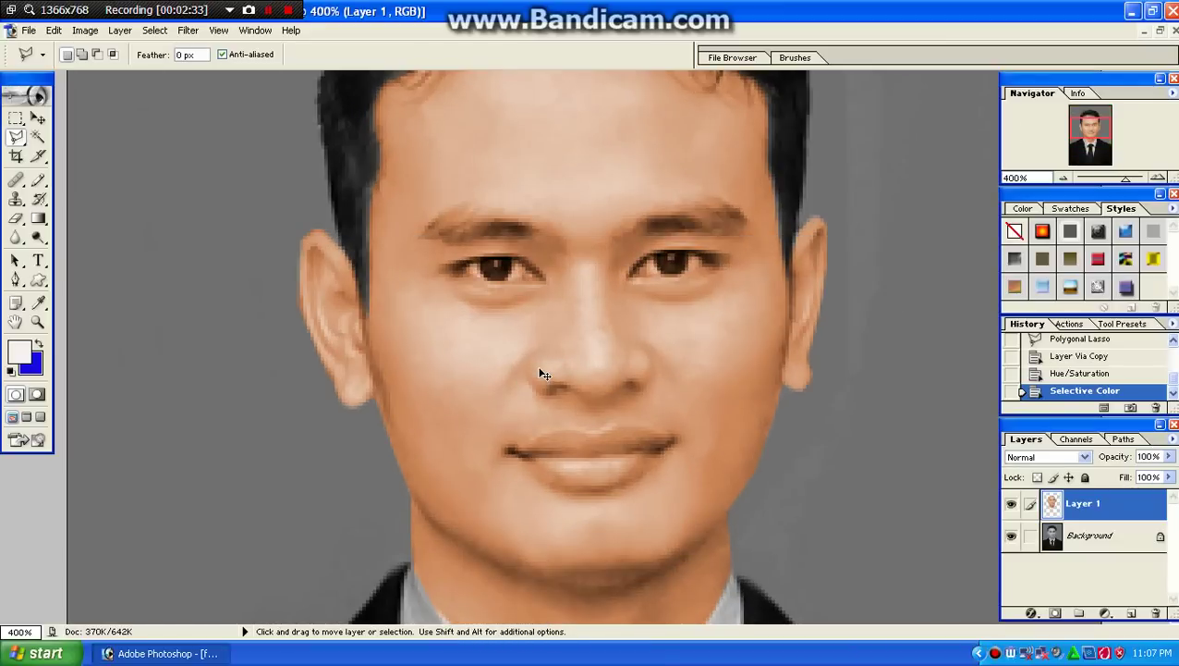
pyautogui.hotkey('ctrl', '+')
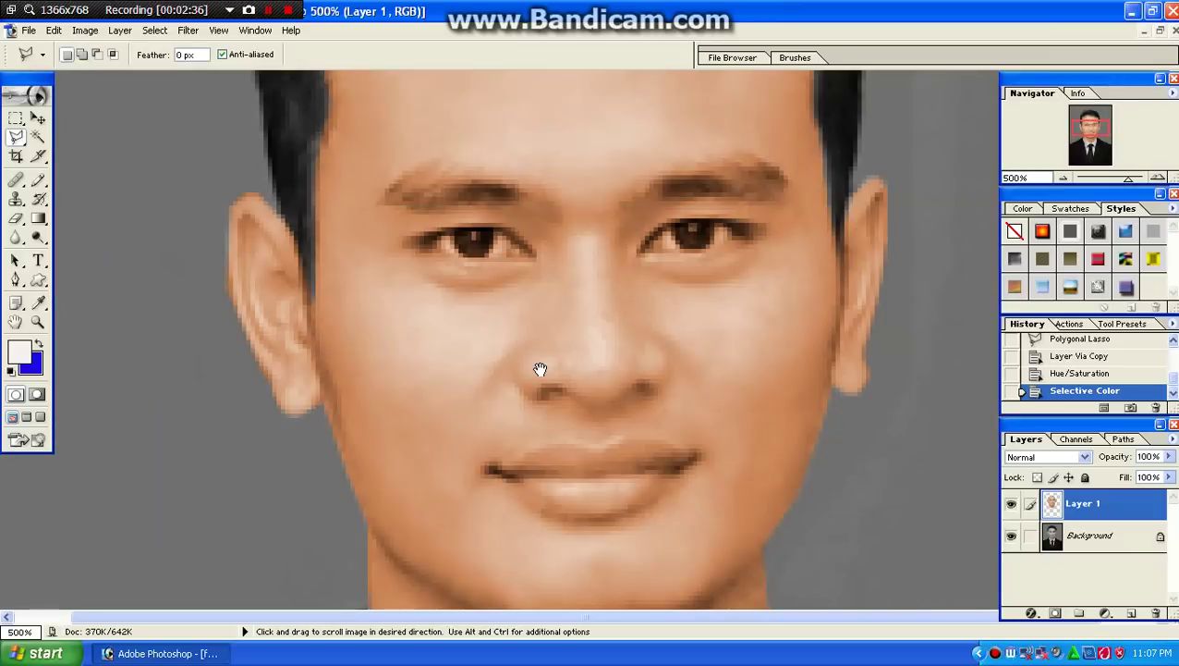
pyautogui.moveTo(541, 370); pyautogui.dragTo(545, 321)
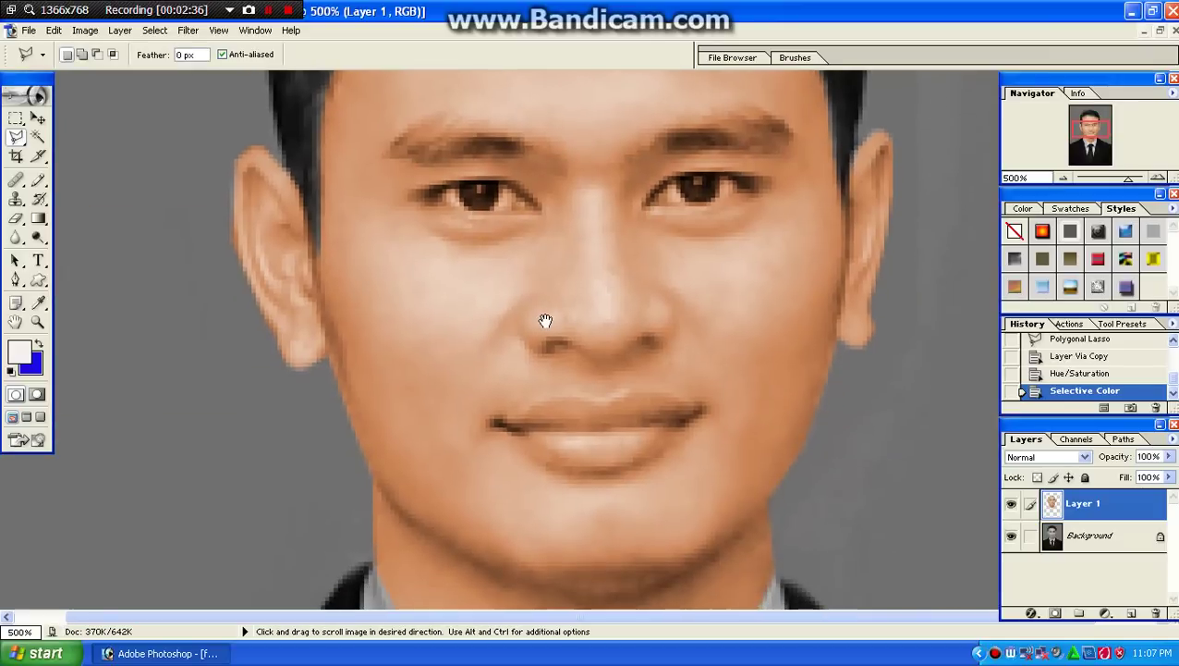
pyautogui.click(425, 188)
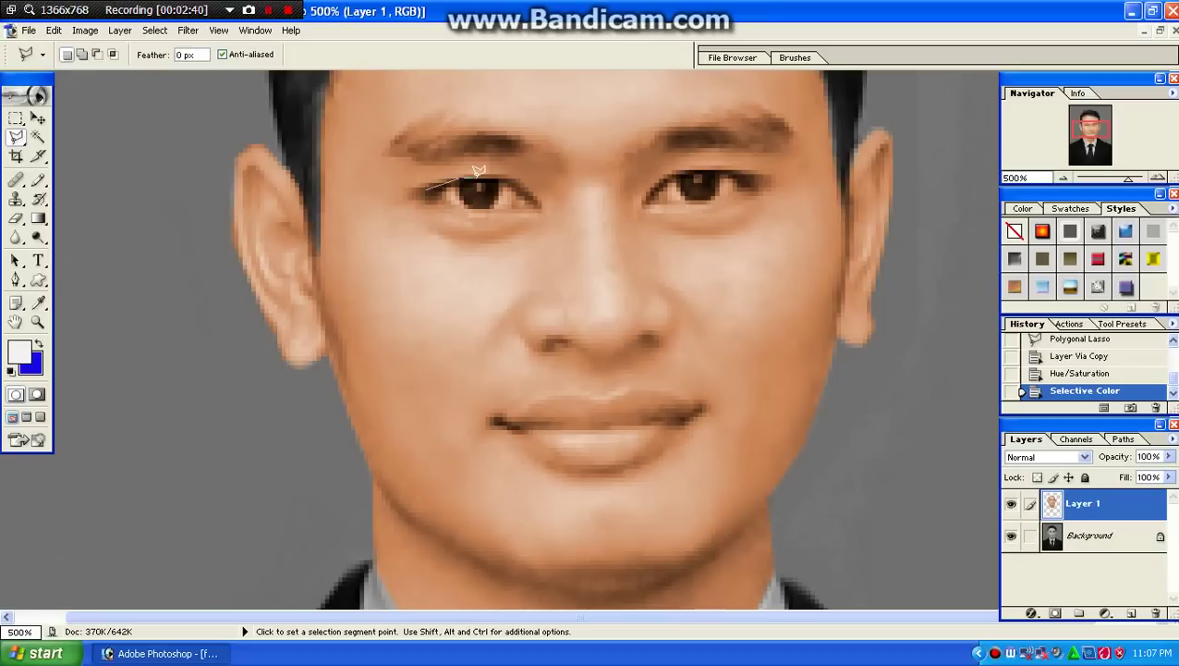
pyautogui.click(536, 196)
pyautogui.click(425, 190)
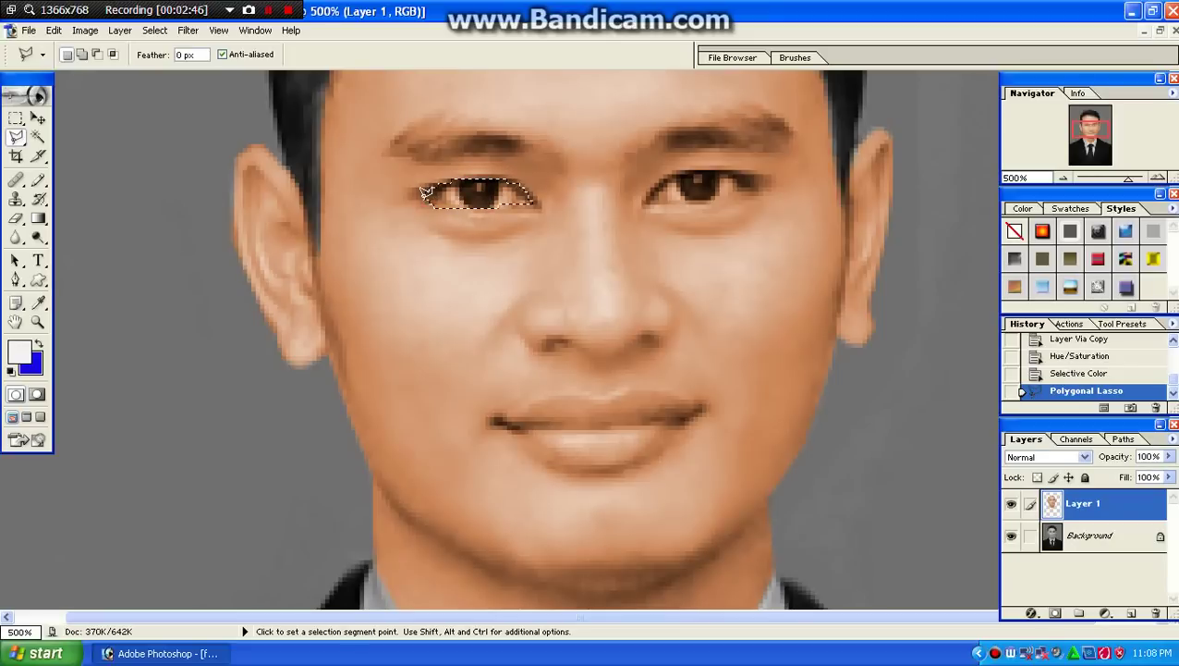
pyautogui.rightClick(480, 197)
pyautogui.click(504, 232)
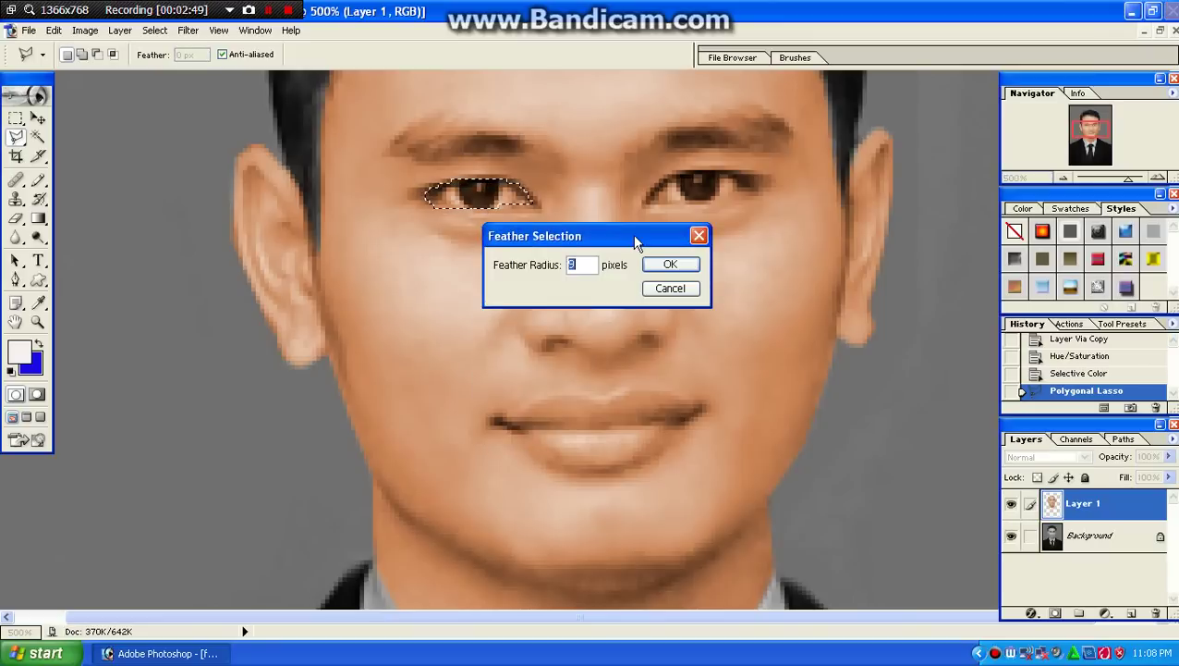
pyautogui.click(667, 265)
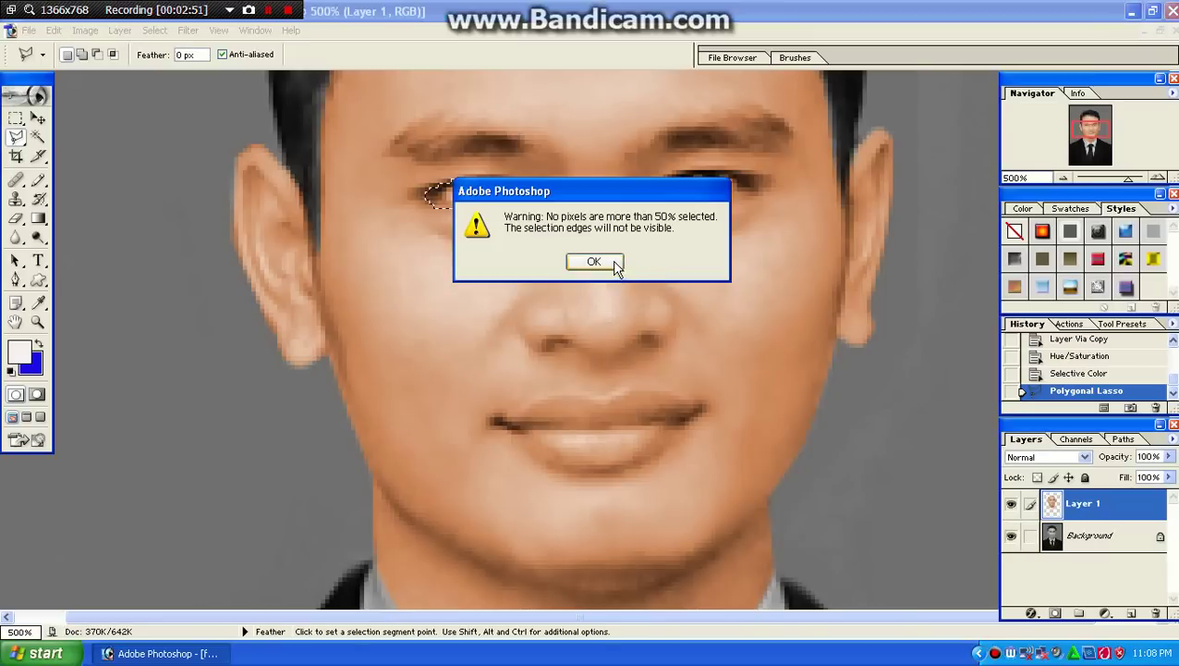
# Step: Dismiss the feather warning, undo it, clear and restore the eye, then deselect
pyautogui.click(594, 263)
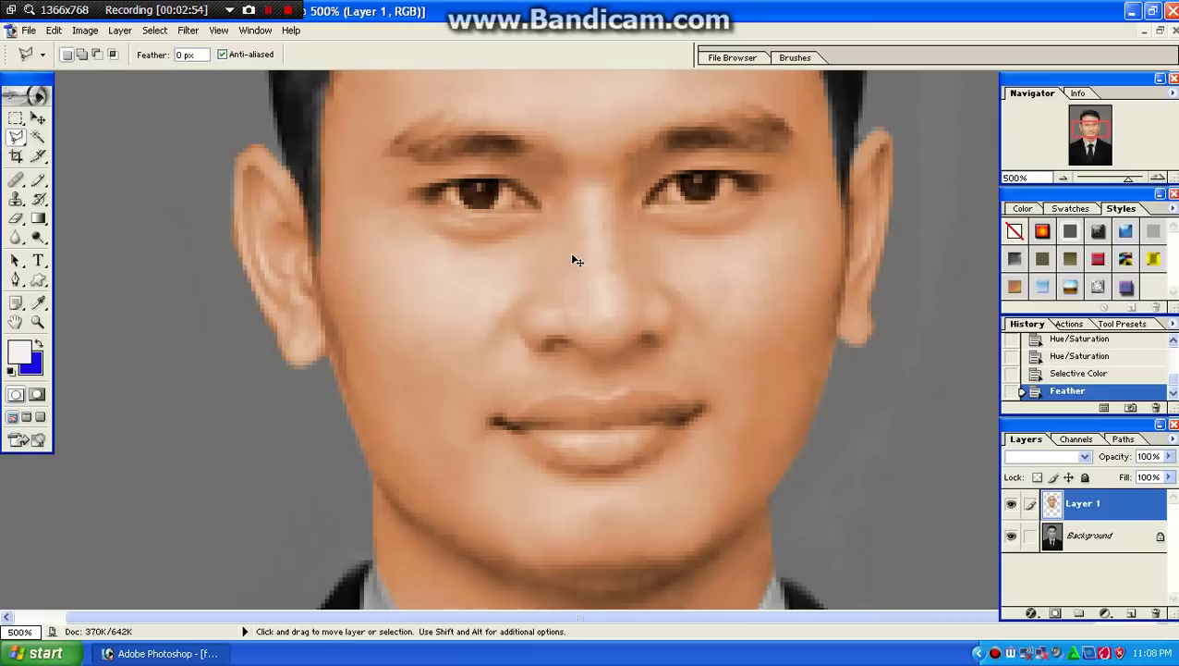
pyautogui.hotkey('ctrl', 'z')
pyautogui.press('Delete')
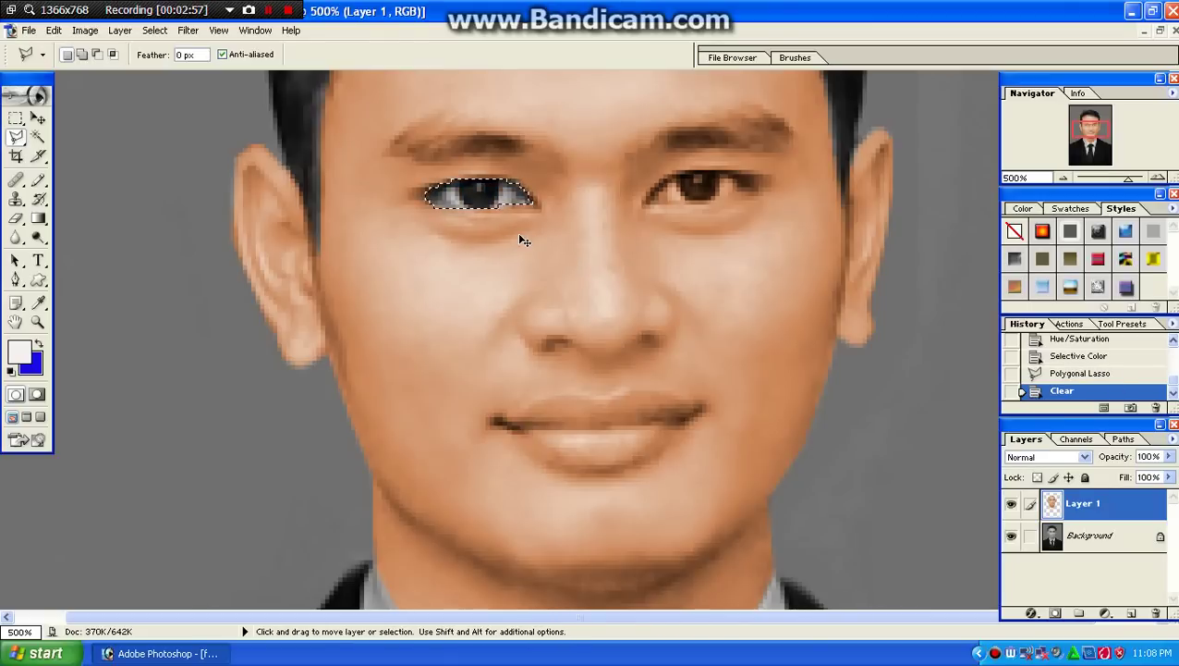
pyautogui.hotkey('ctrl', 'z')
pyautogui.hotkey('ctrl', 'd')
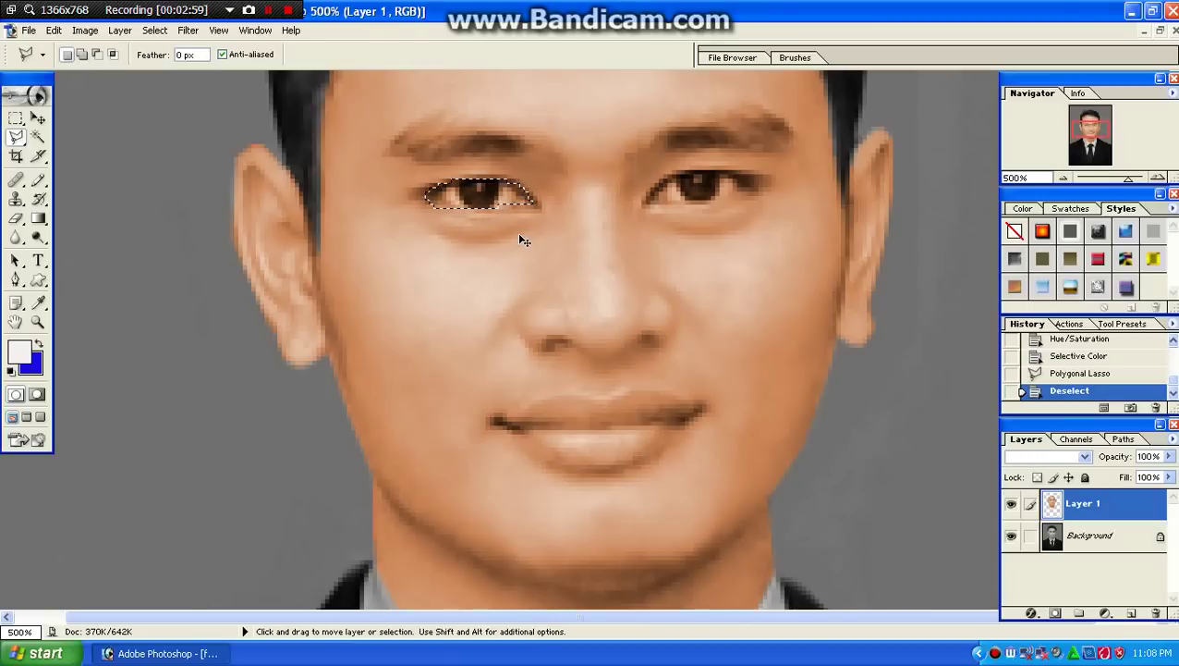
pyautogui.press('space')
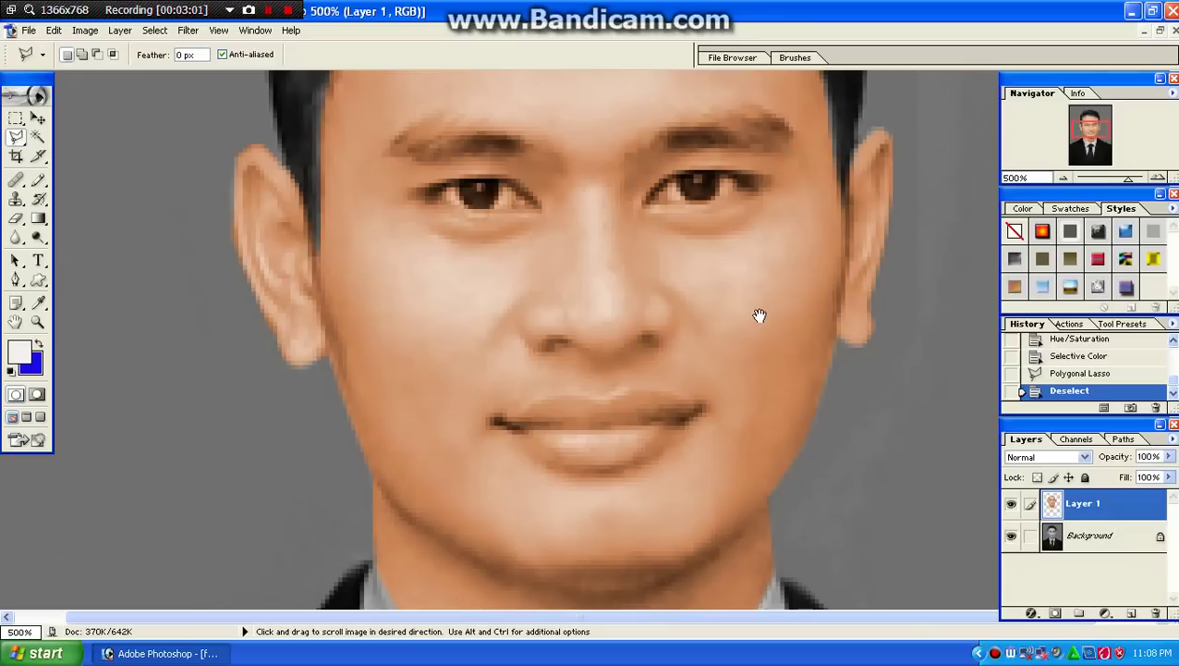
# Step: Outline the lips with a closed polygonal selection
pyautogui.moveTo(759, 316); pyautogui.dragTo(761, 205)
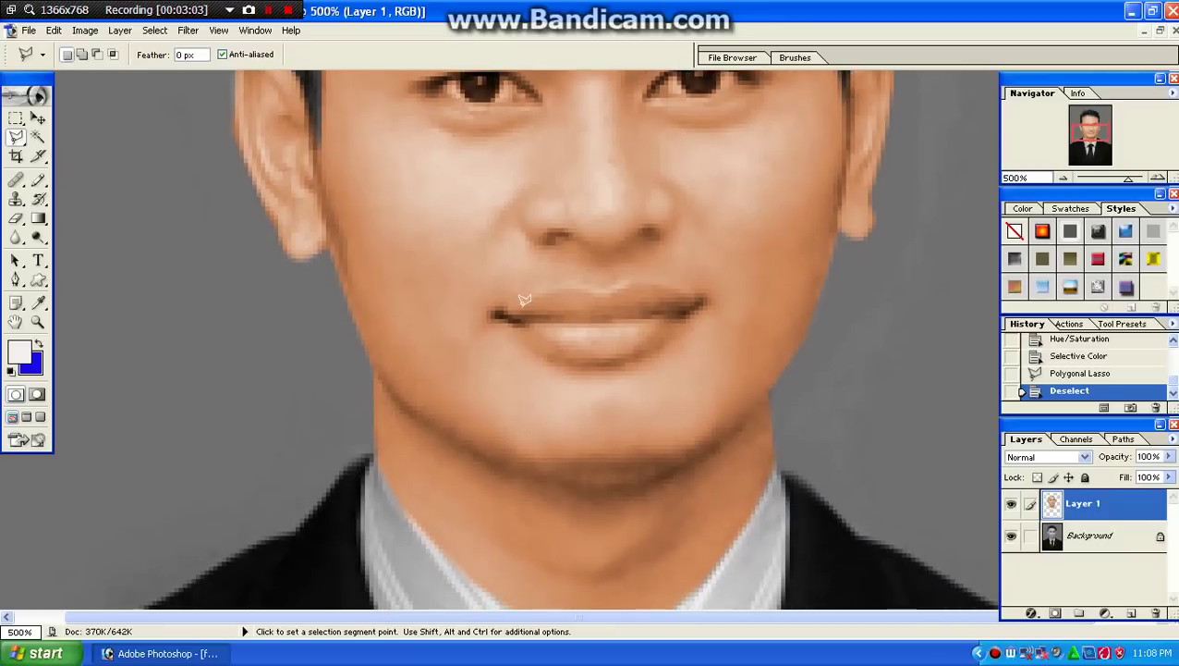
pyautogui.click(513, 309)
pyautogui.click(548, 290)
pyautogui.click(596, 292)
pyautogui.click(628, 284)
pyautogui.click(700, 295)
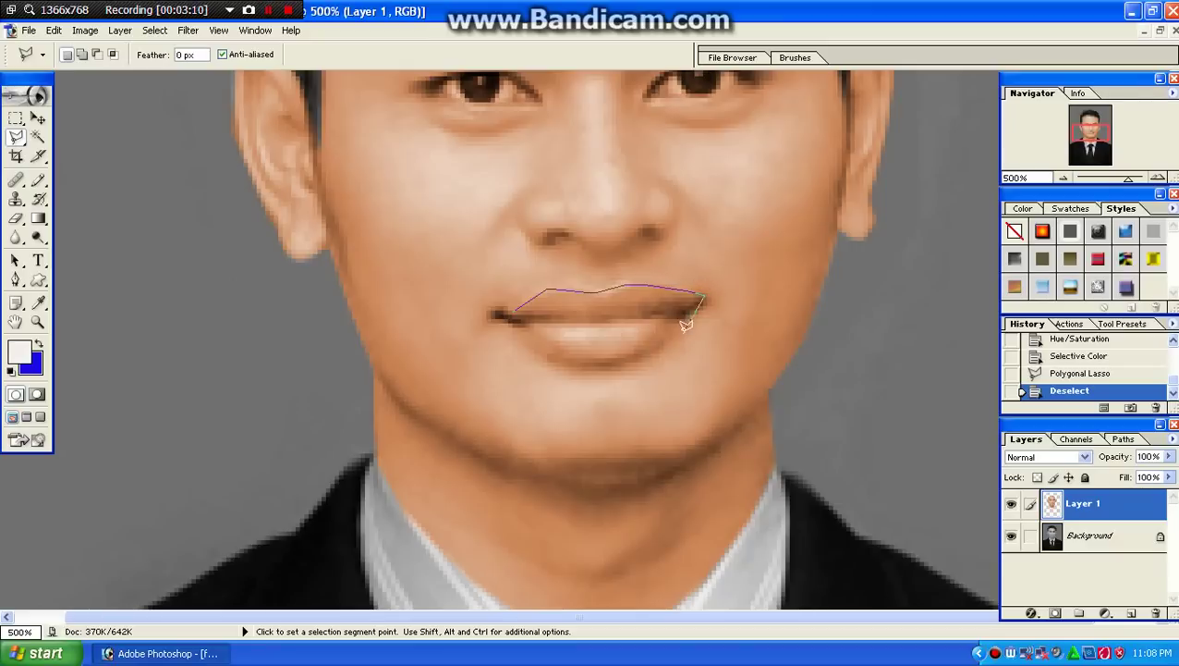
pyautogui.click(629, 353)
pyautogui.click(556, 353)
pyautogui.click(504, 318)
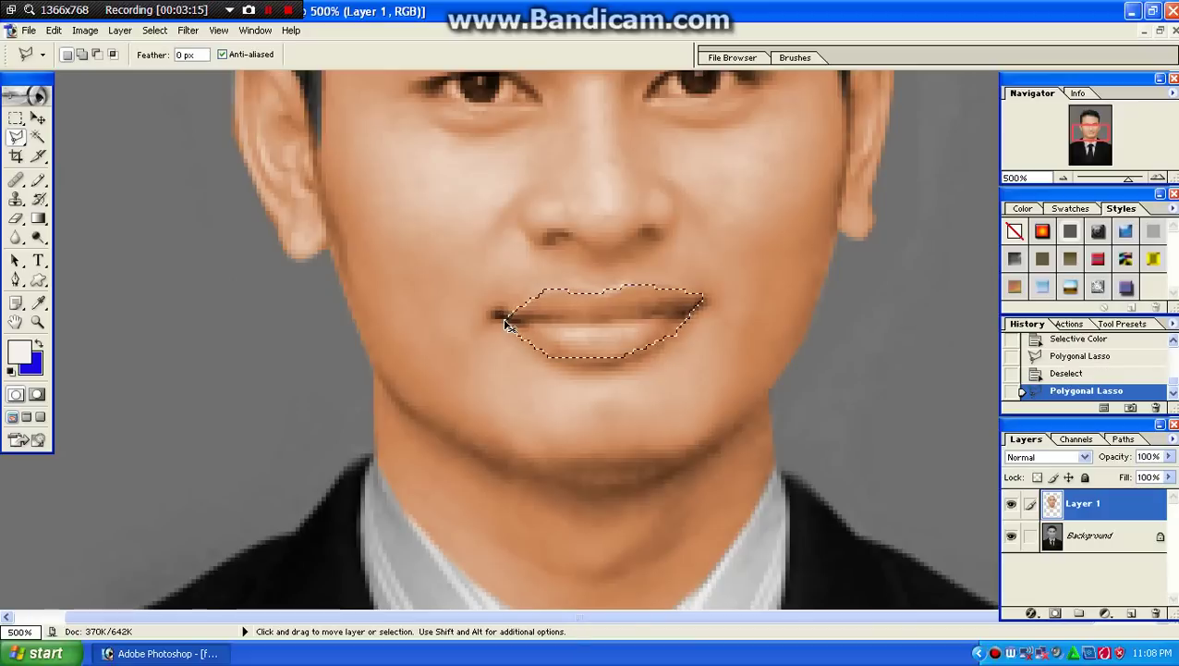
# Step: Try a 9-pixel feather, undo it, and copy the lips onto Layer 2
pyautogui.hotkey('ctrl', 'alt', 'd')
pyautogui.write('9')
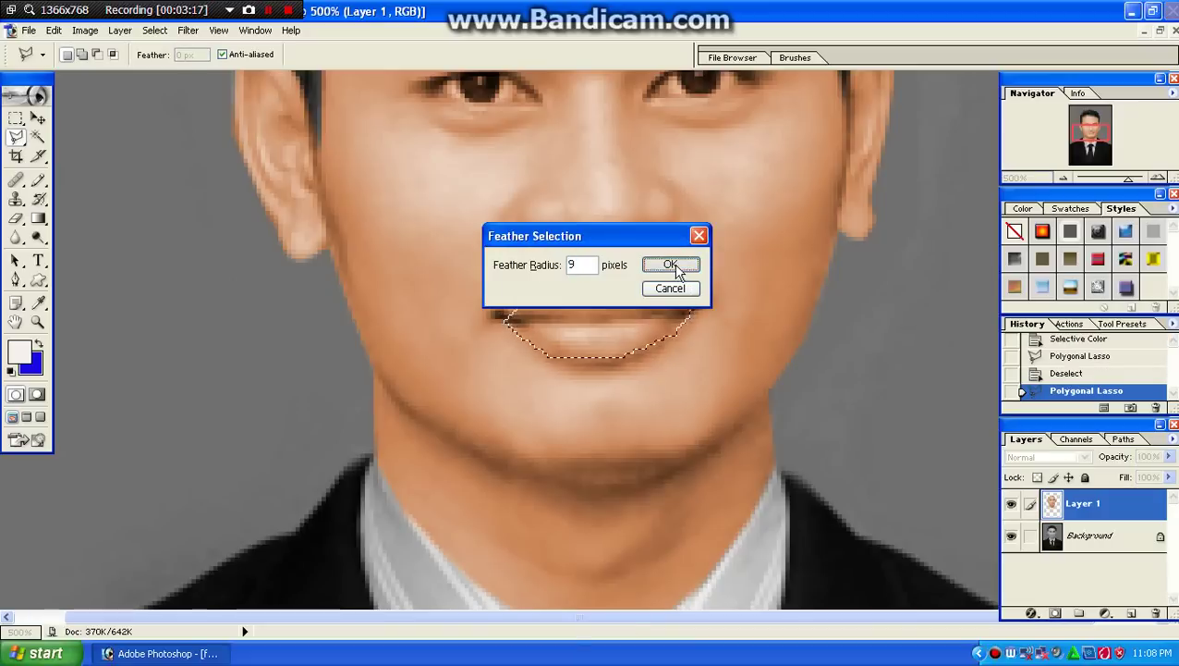
pyautogui.click(674, 264)
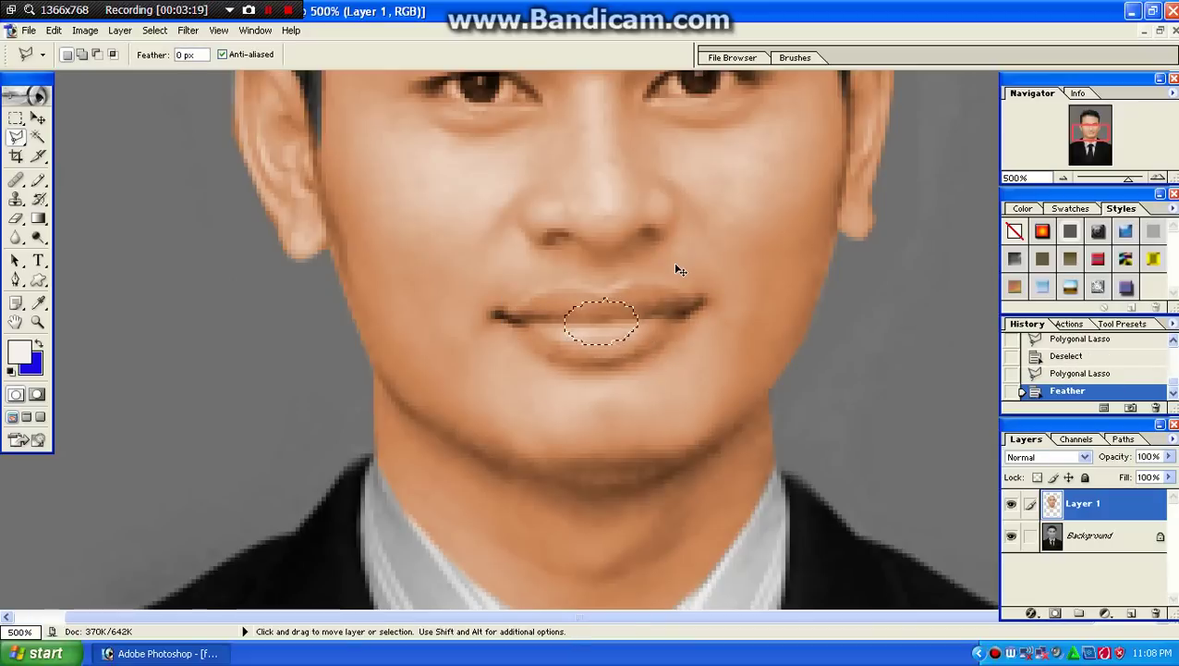
pyautogui.hotkey('ctrl', 'z')
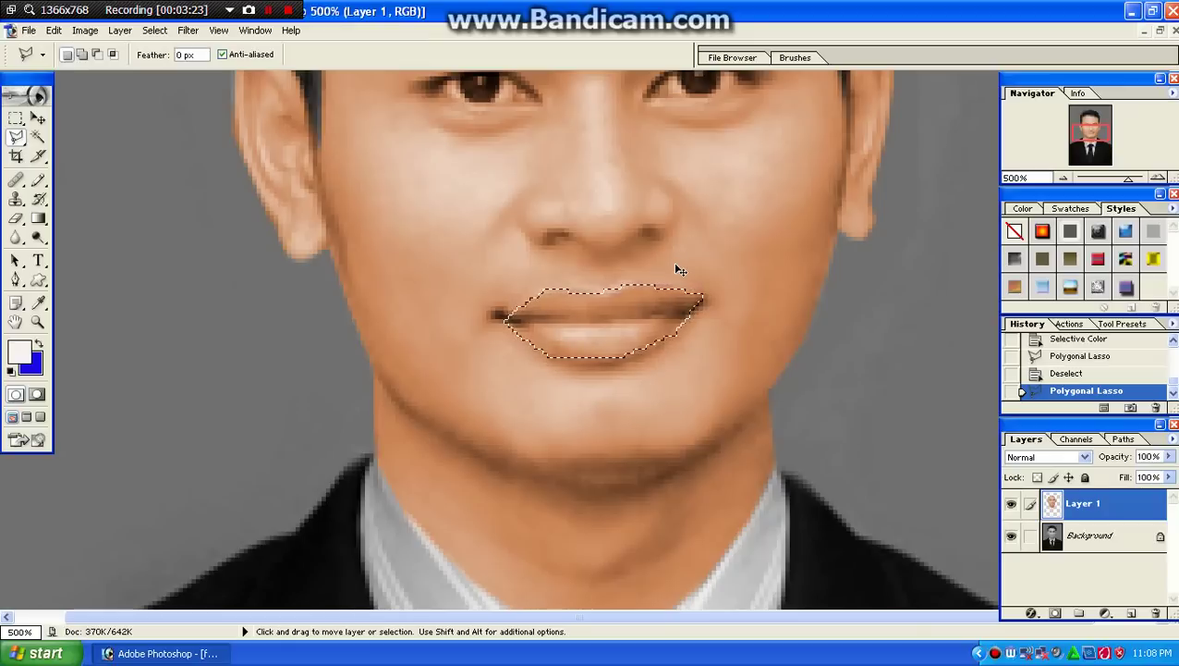
pyautogui.hotkey('ctrl', 'j')
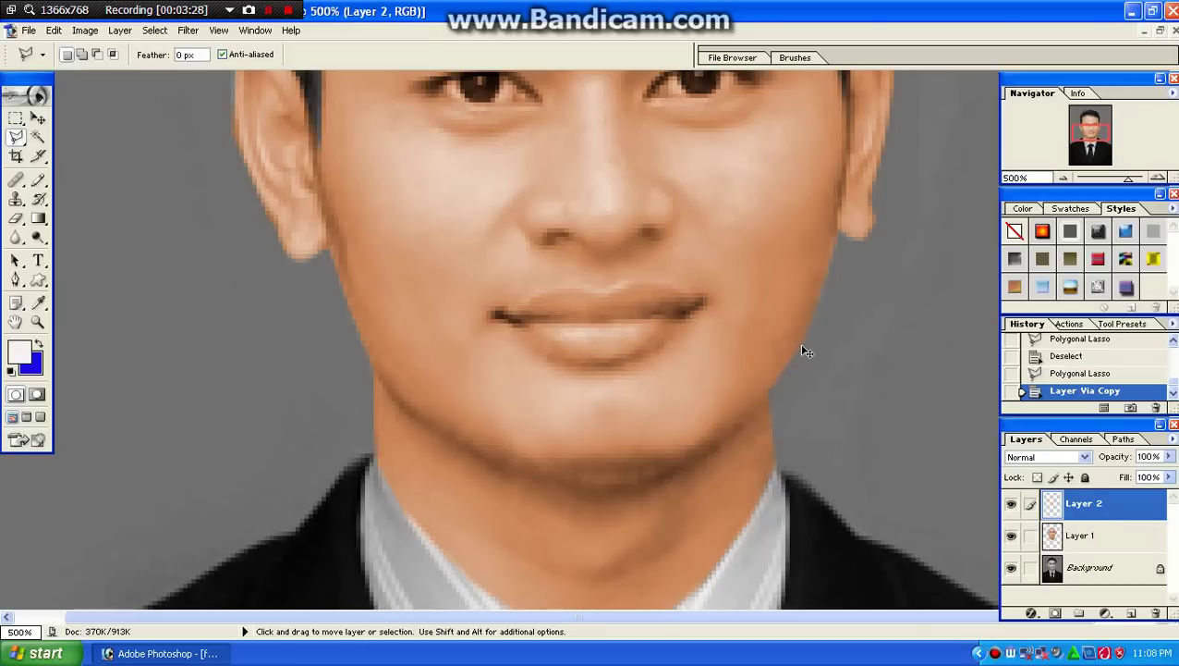
# Step: Colorize Layer 2 with Hue/Saturation at Hue 0, raising saturation until the lips are red
pyautogui.hotkey('ctrl', 'u')
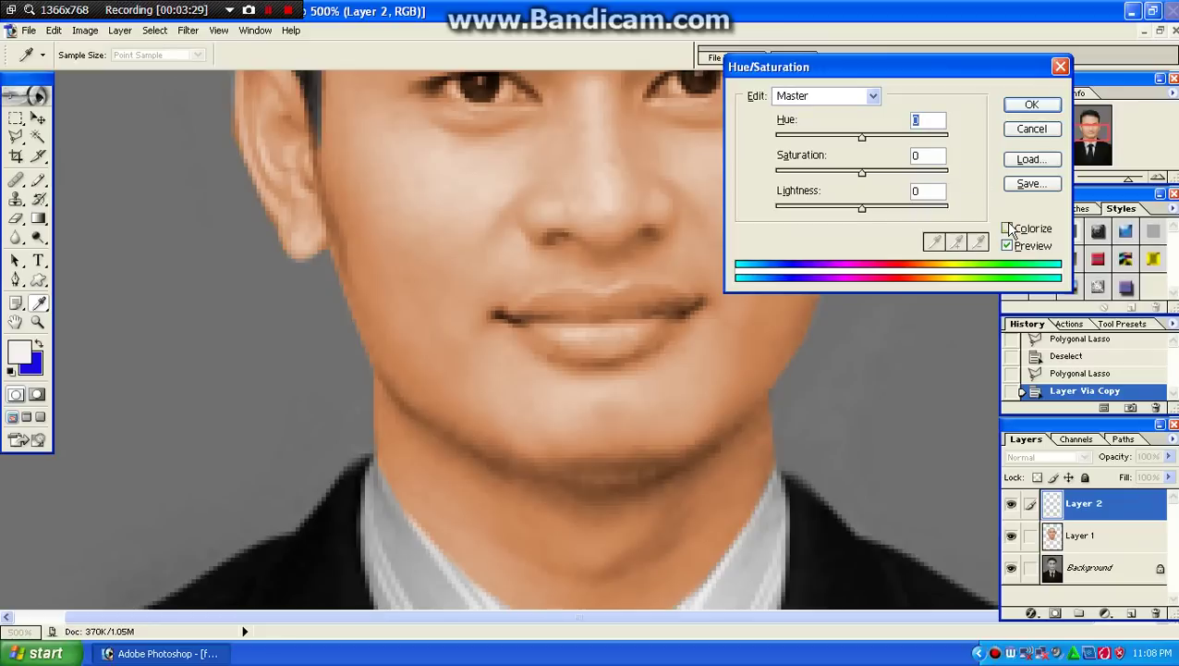
pyautogui.click(1008, 229)
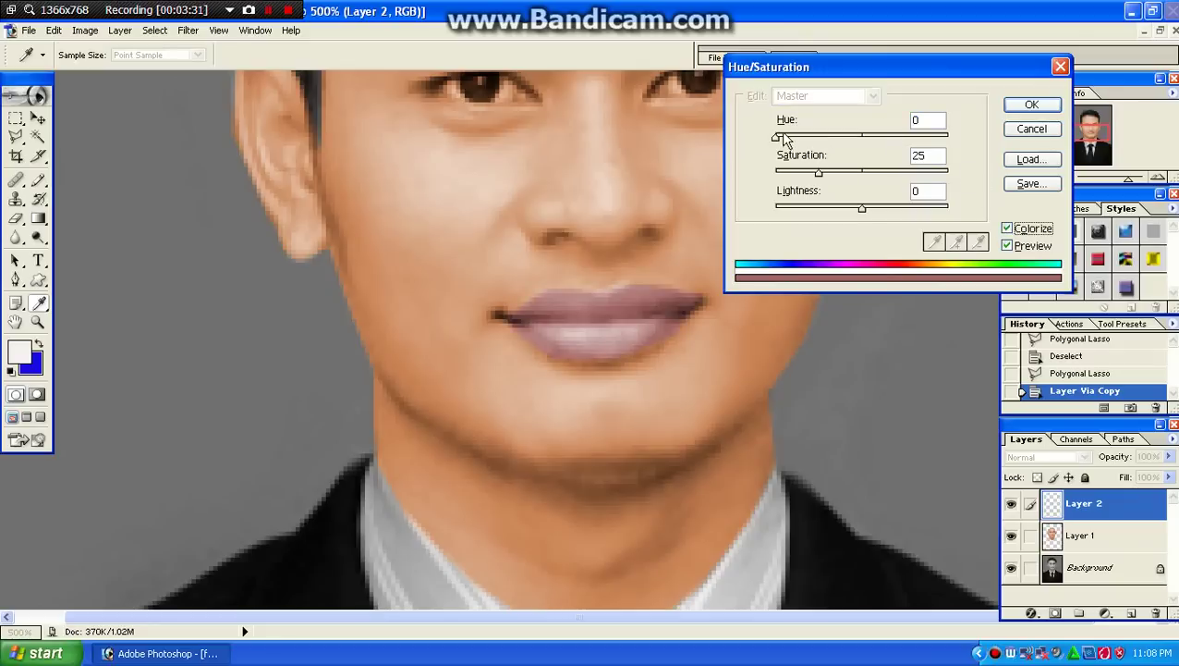
pyautogui.moveTo(818, 174); pyautogui.dragTo(880, 189)
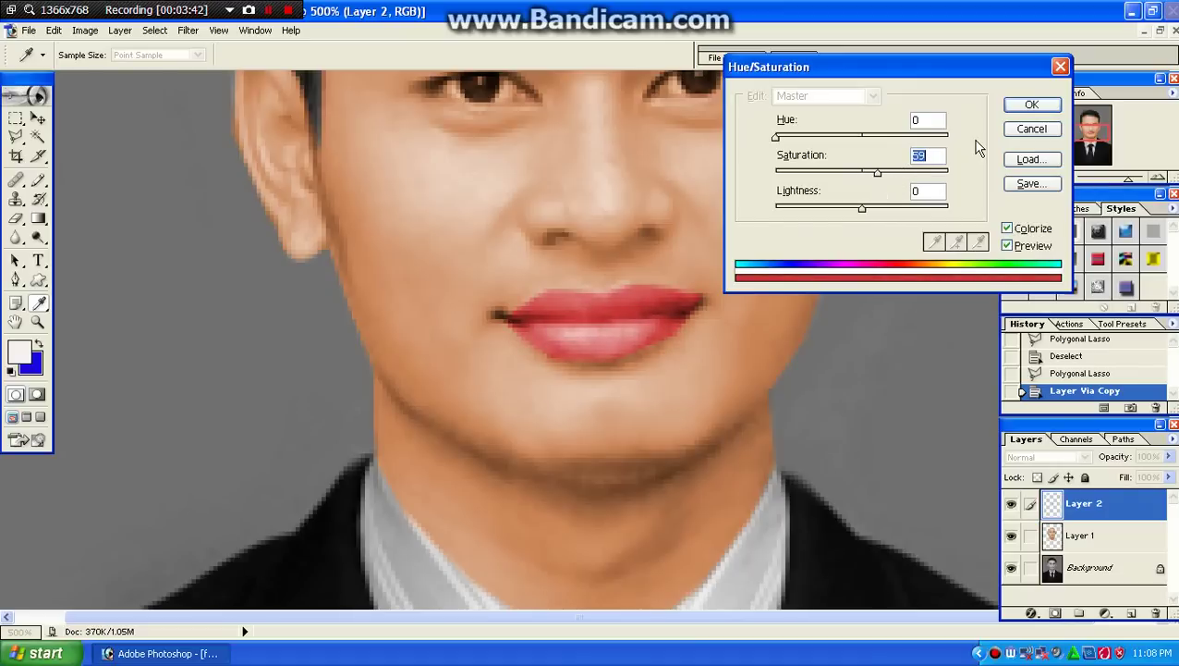
pyautogui.click(1030, 105)
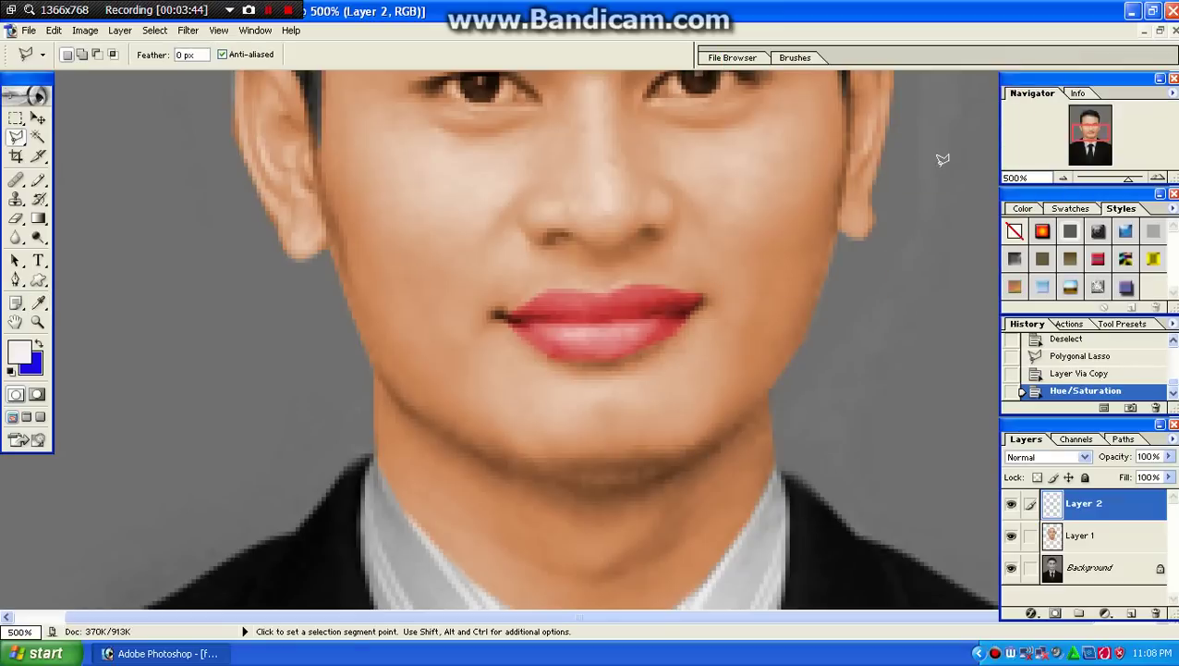
# Step: Set Layer 2's opacity to 48% in its Blending Options
pyautogui.rightClick(1127, 509)
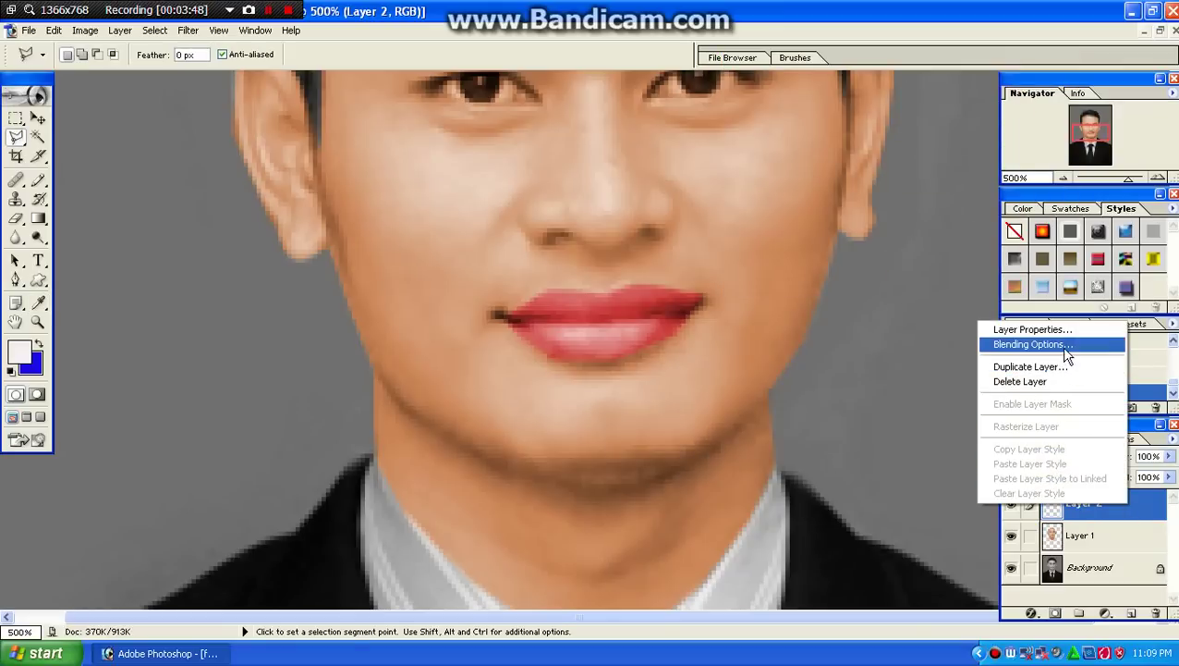
pyautogui.click(957, 326)
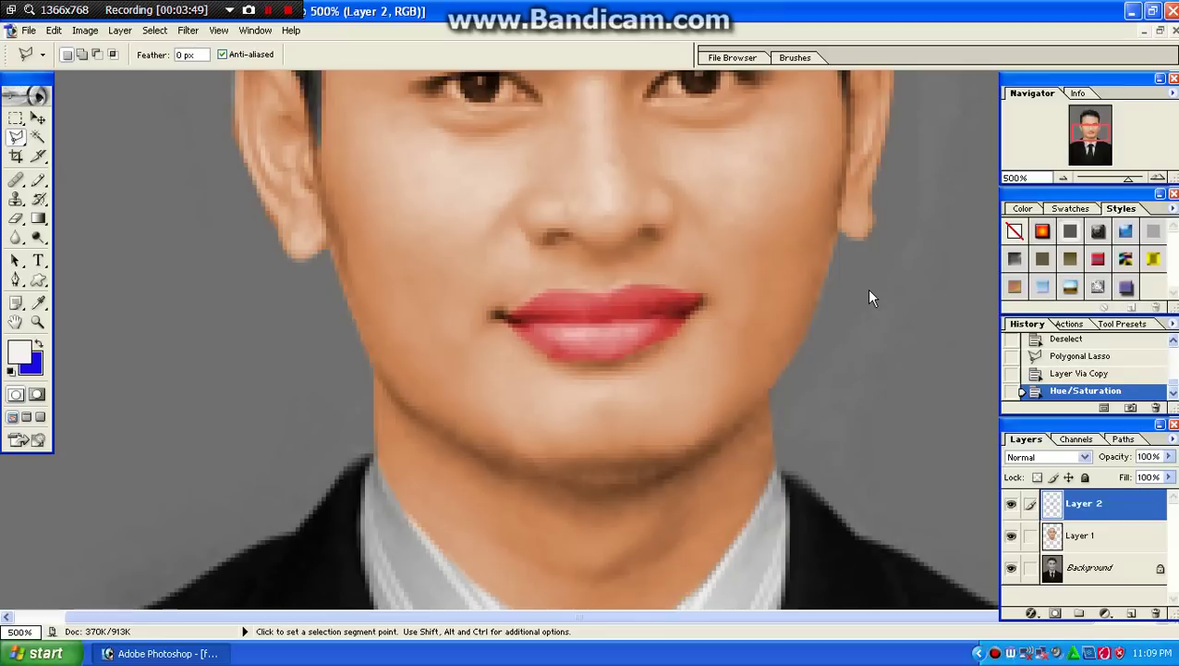
pyautogui.doubleClick(1080, 497)
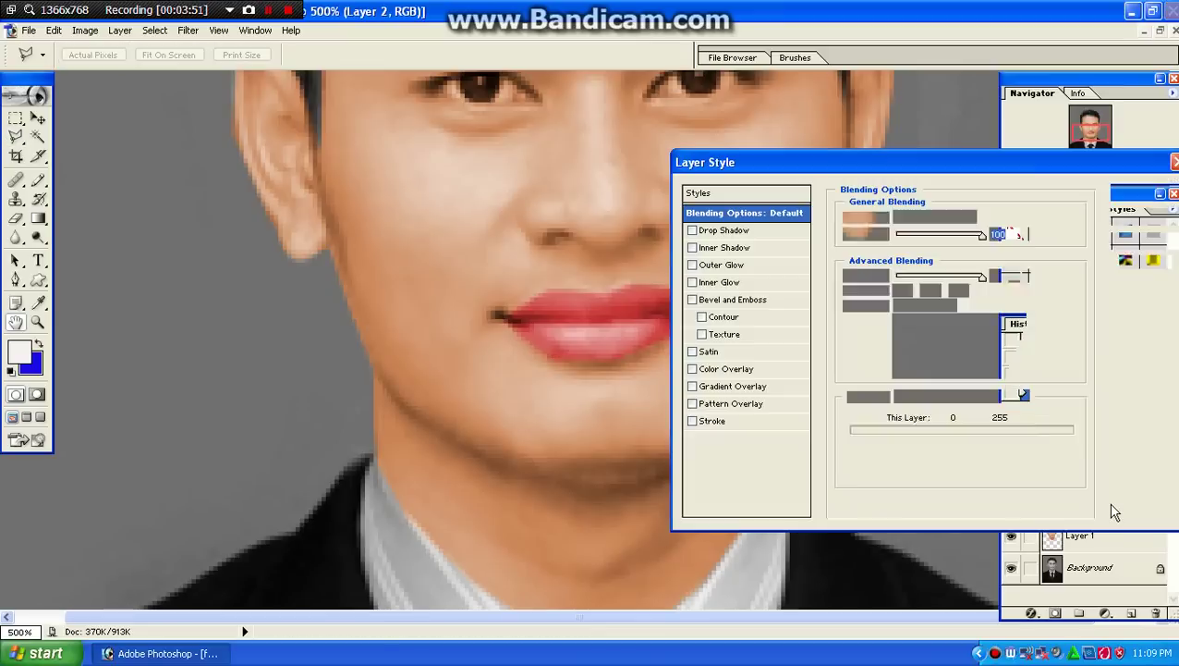
pyautogui.click(944, 235)
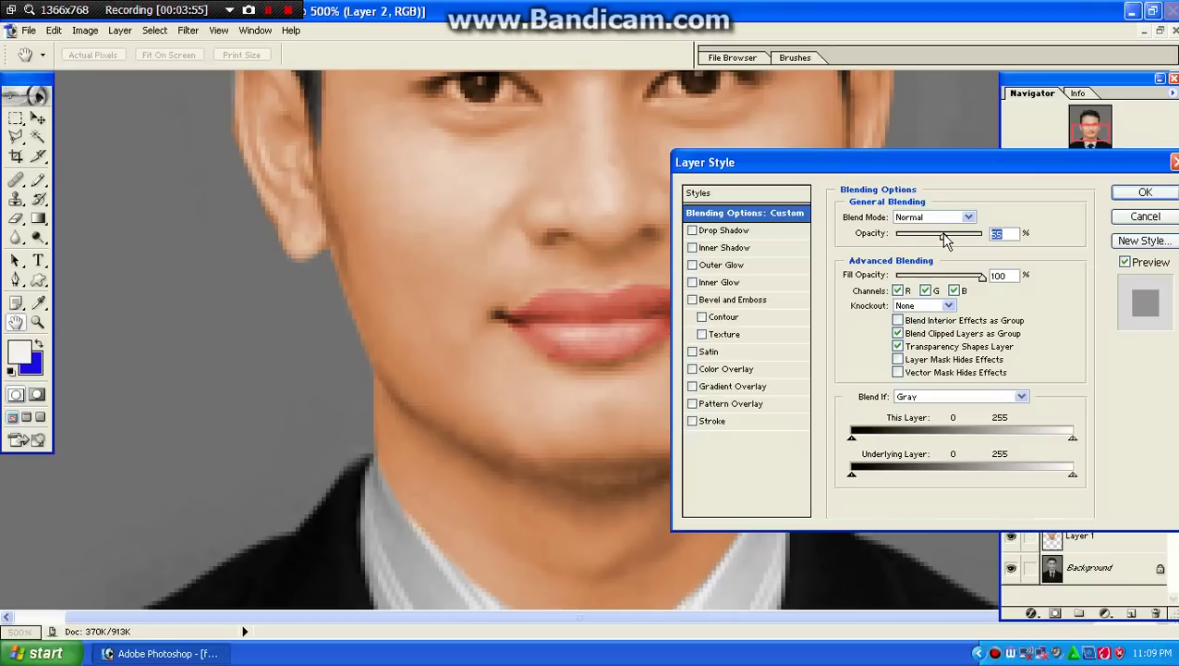
pyautogui.moveTo(944, 235); pyautogui.dragTo(927, 235)
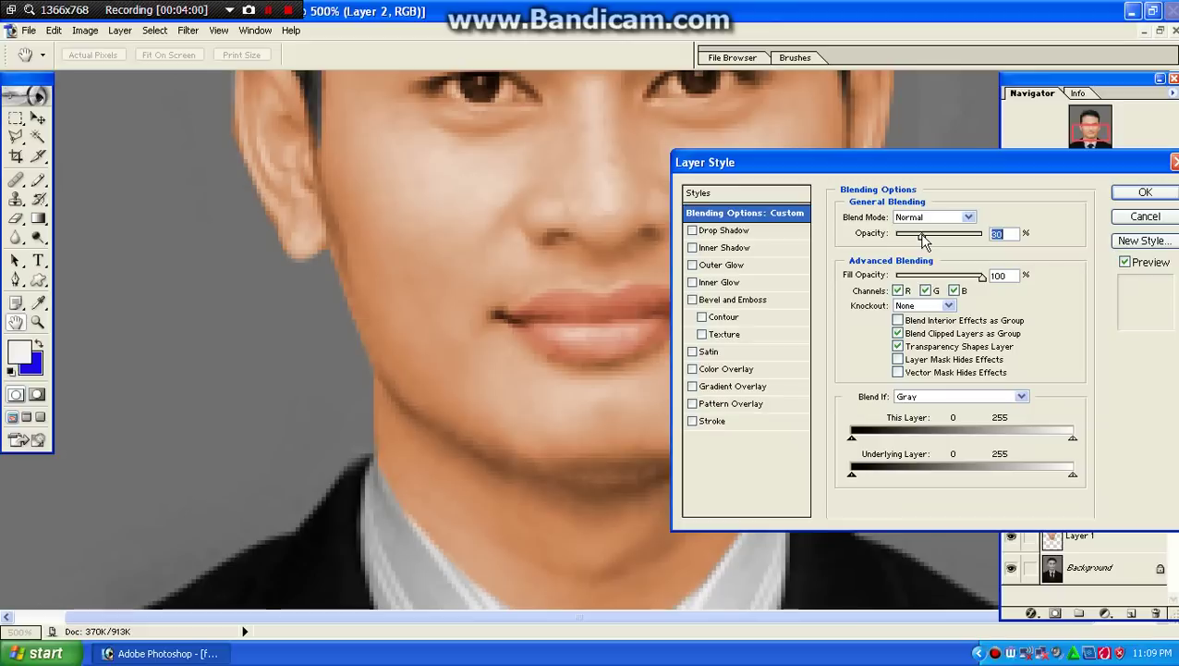
pyautogui.moveTo(923, 235); pyautogui.dragTo(935, 235)
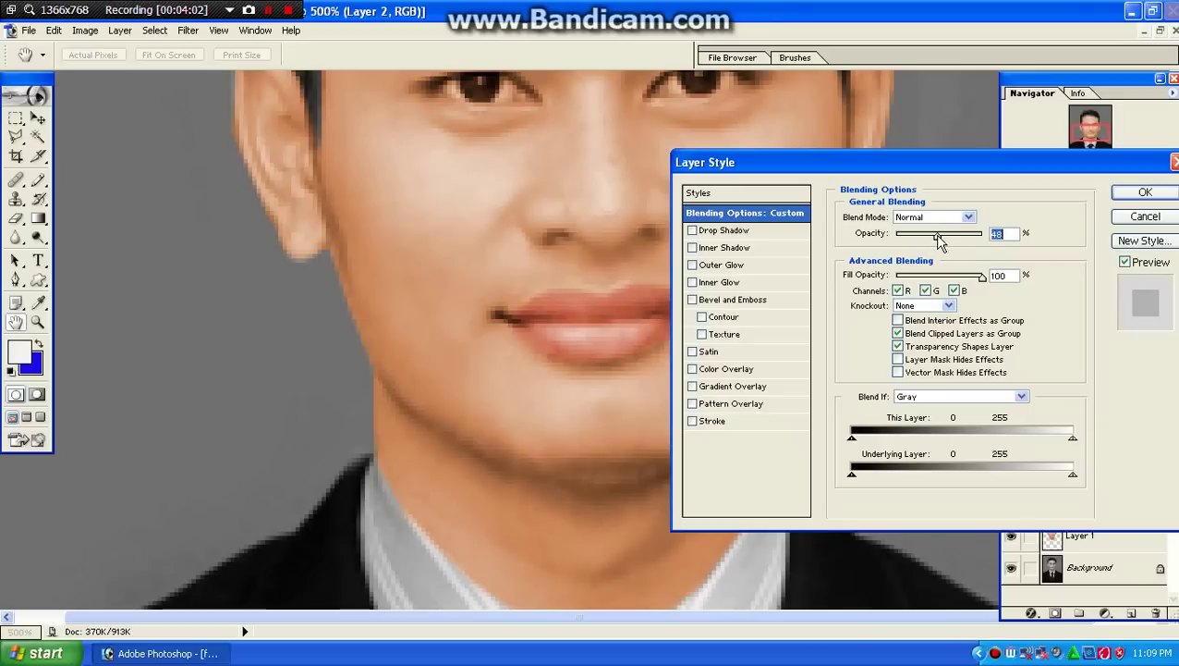
pyautogui.moveTo(1021, 176); pyautogui.dragTo(920, 199)
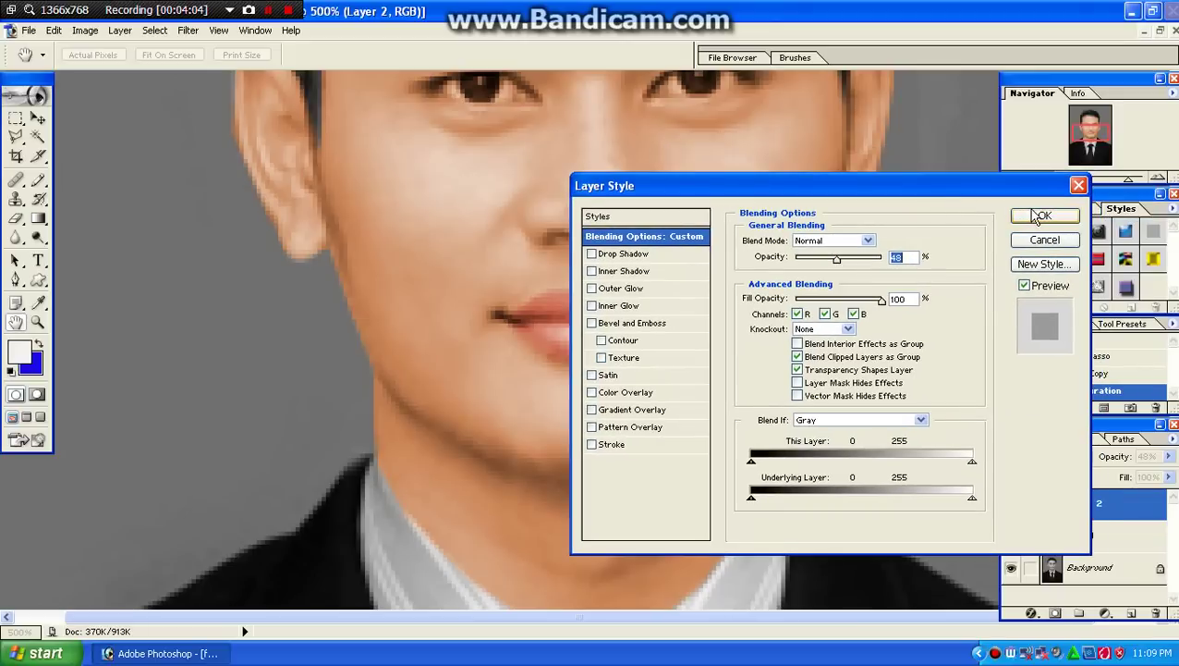
pyautogui.click(1040, 216)
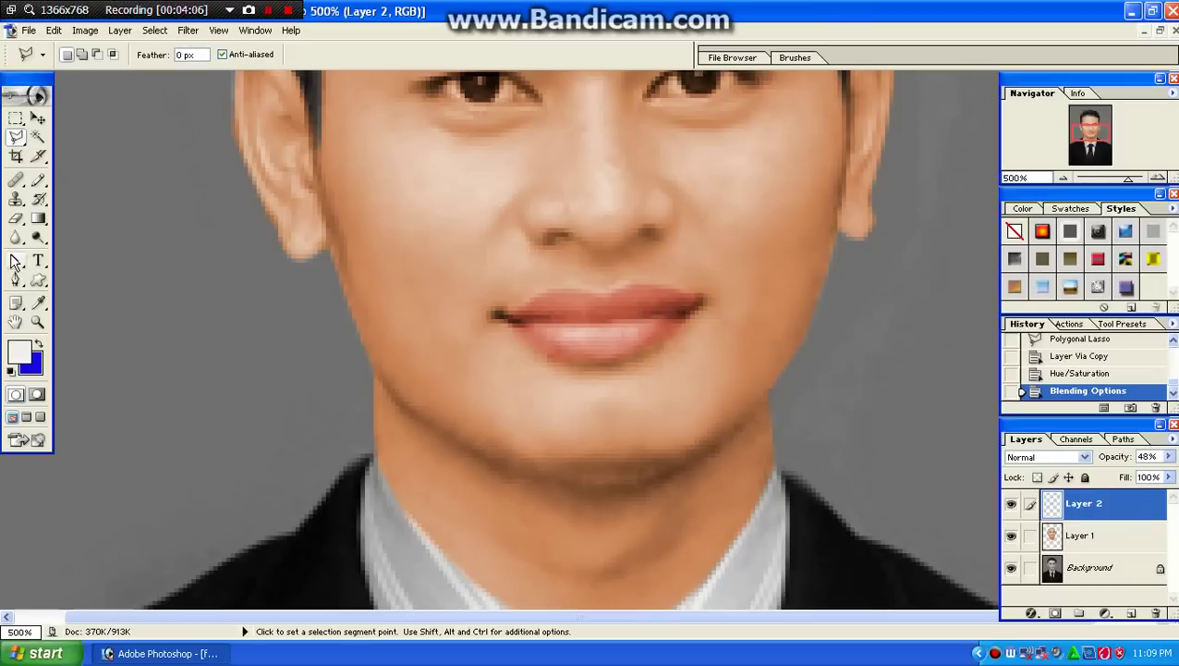
# Step: Blur the lip edges on Layer 2 with the Blur tool at 50% strength and a smaller brush
pyautogui.click(16, 238)
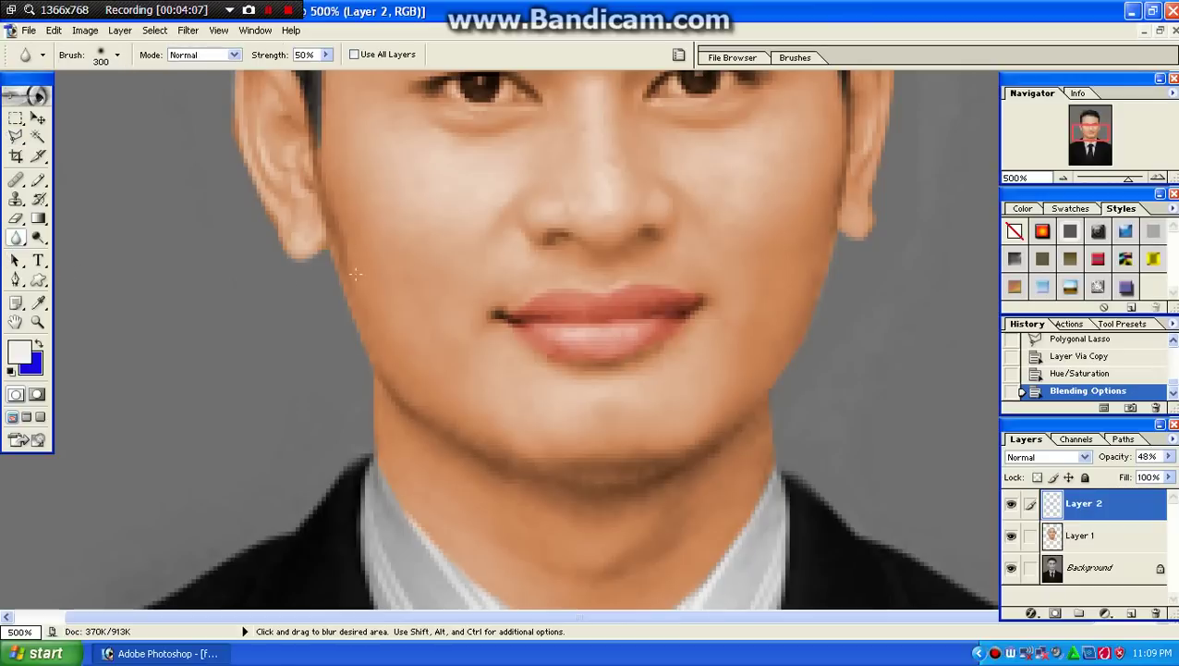
pyautogui.moveTo(866, 288); pyautogui.dragTo(935, 271)
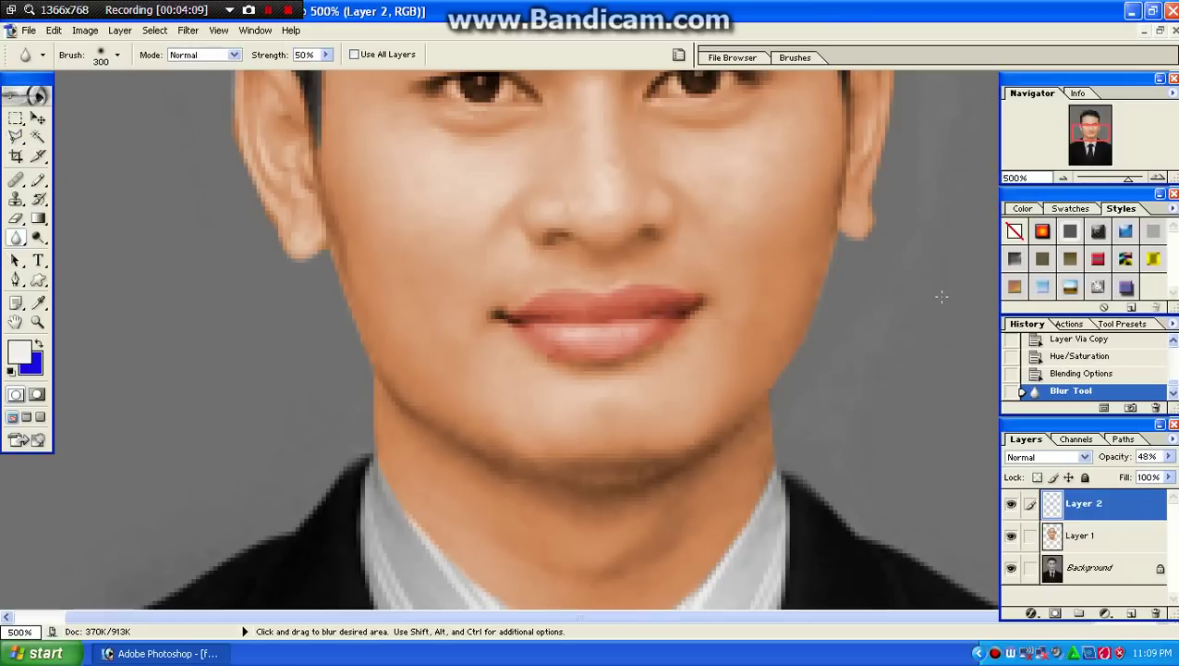
pyautogui.hotkey('ctrl', '-')
pyautogui.hotkey('ctrl', '-')
pyautogui.hotkey('ctrl', '-')
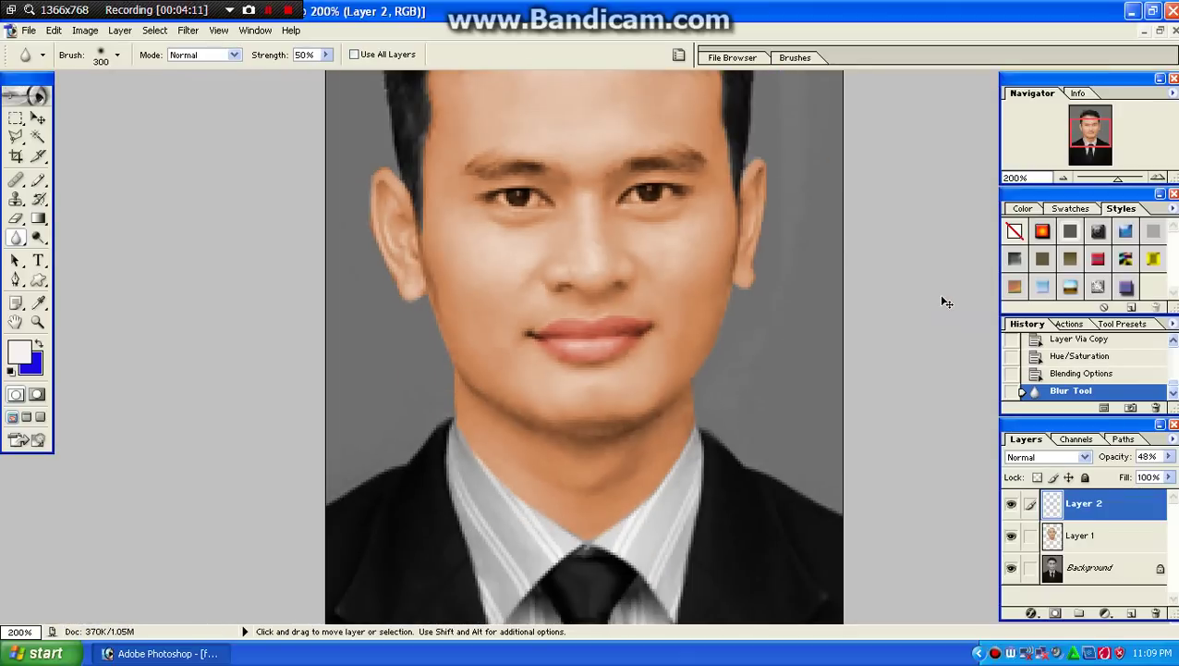
pyautogui.hotkey('ctrl', '-')
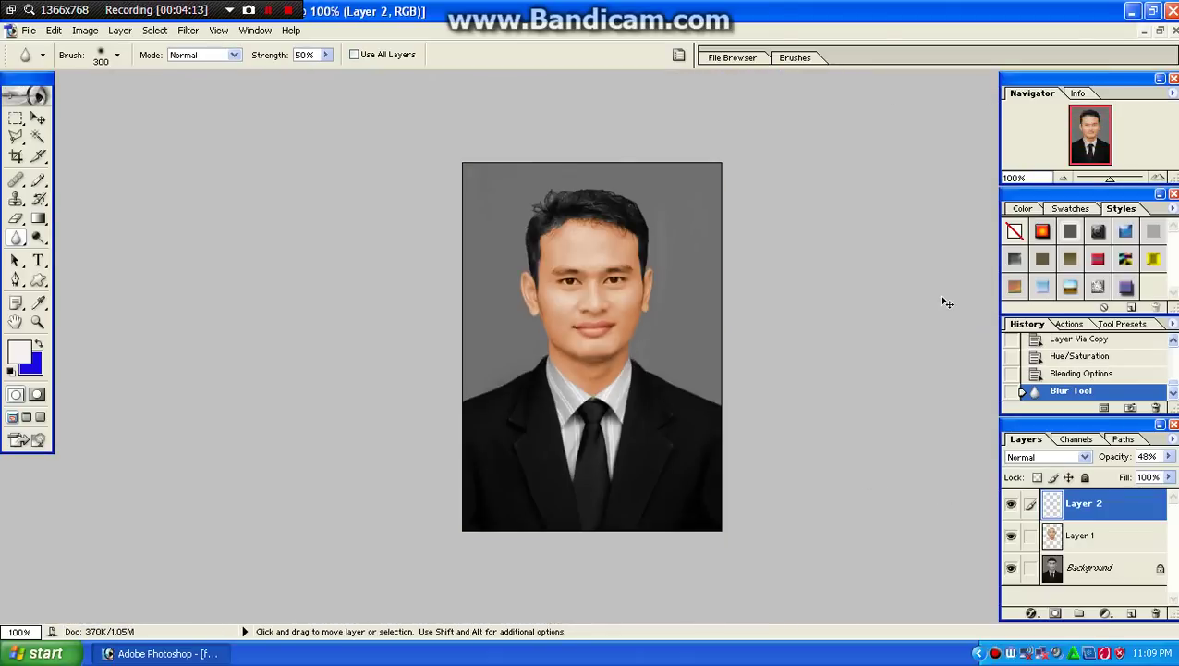
pyautogui.hotkey('ctrl', '+')
pyautogui.hotkey('ctrl', '+')
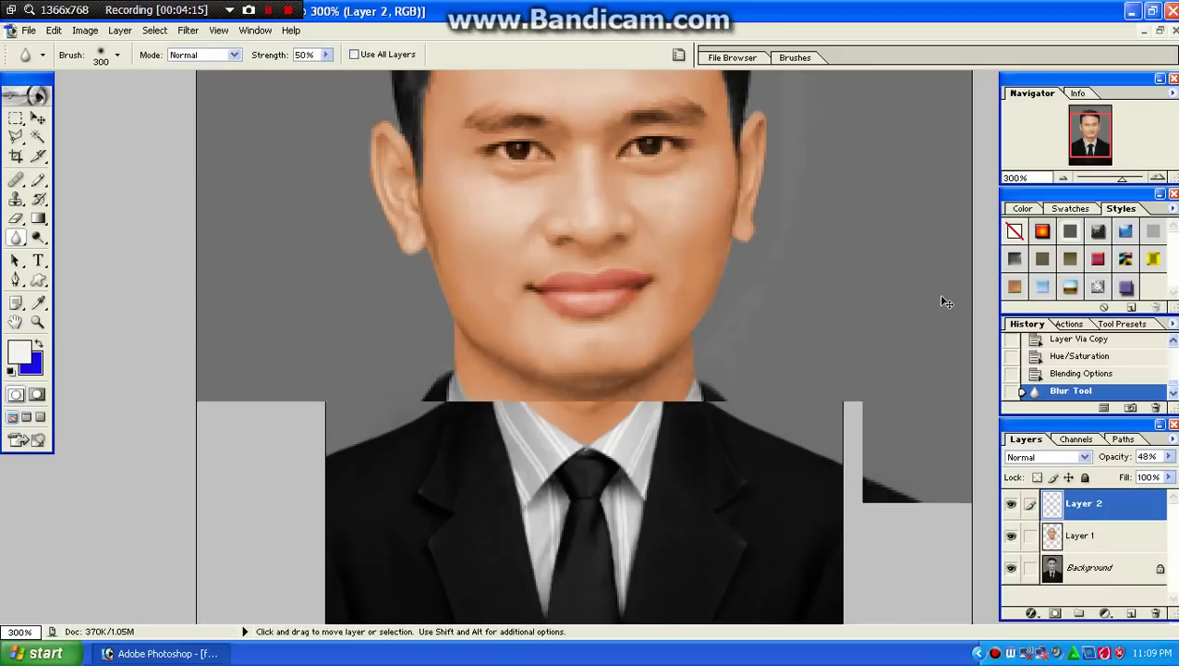
pyautogui.hotkey('ctrl', '-')
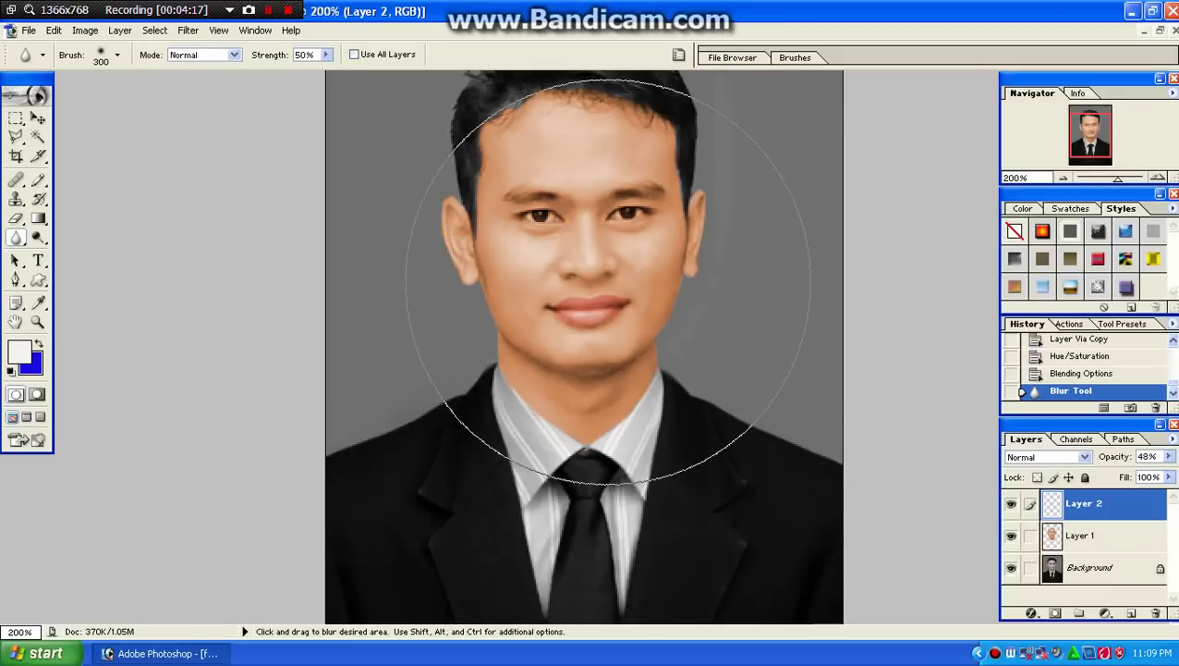
pyautogui.press('[')
pyautogui.press('[')
pyautogui.press('[')
pyautogui.press('[')
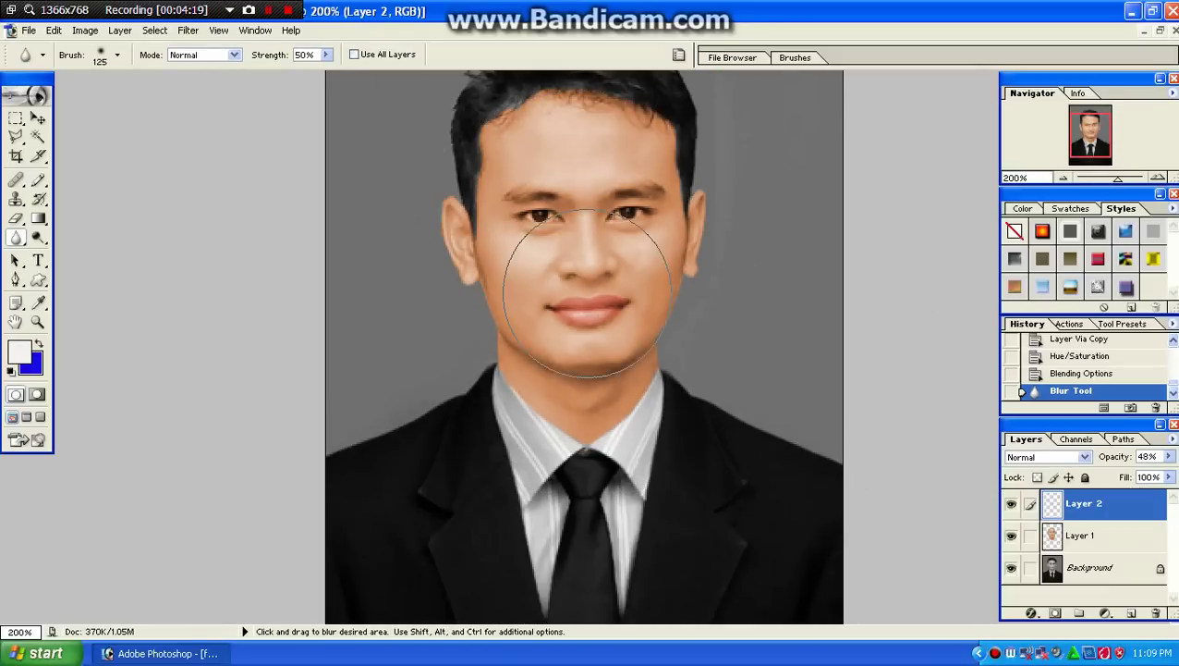
pyautogui.press('[')
pyautogui.press('[')
pyautogui.press('[')
pyautogui.press('[')
pyautogui.press('[')
pyautogui.press('[')
pyautogui.press('[')
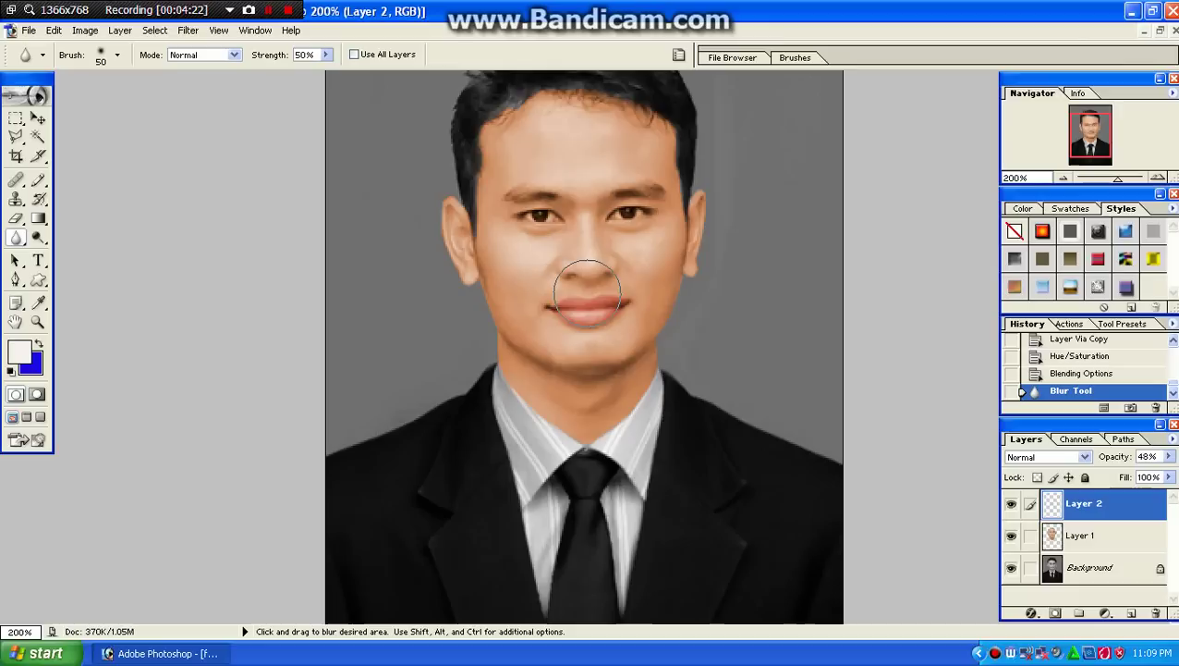
pyautogui.moveTo(601, 323); pyautogui.dragTo(586, 317)
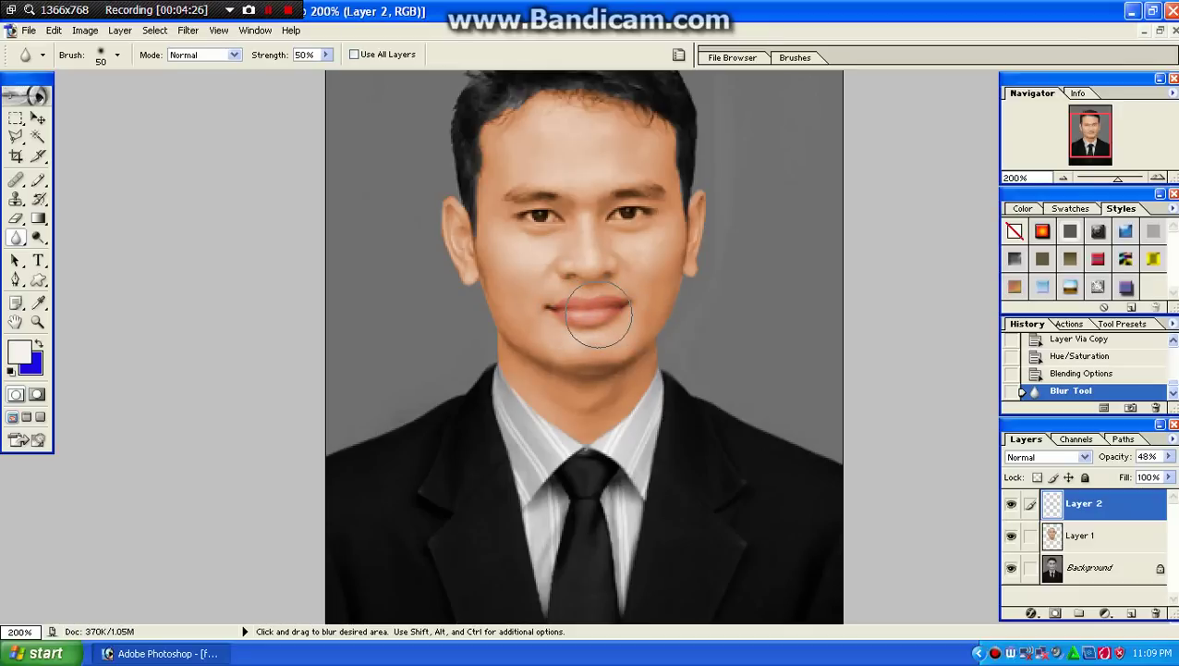
pyautogui.moveTo(586, 317); pyautogui.dragTo(593, 316)
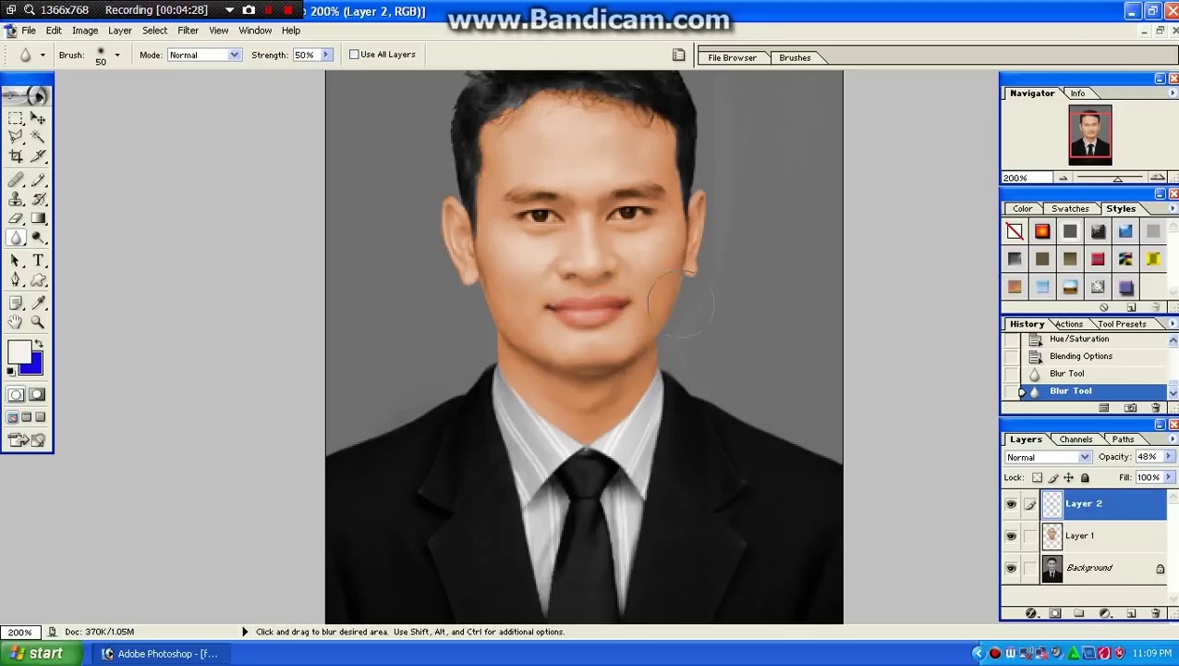
pyautogui.click(20, 137)
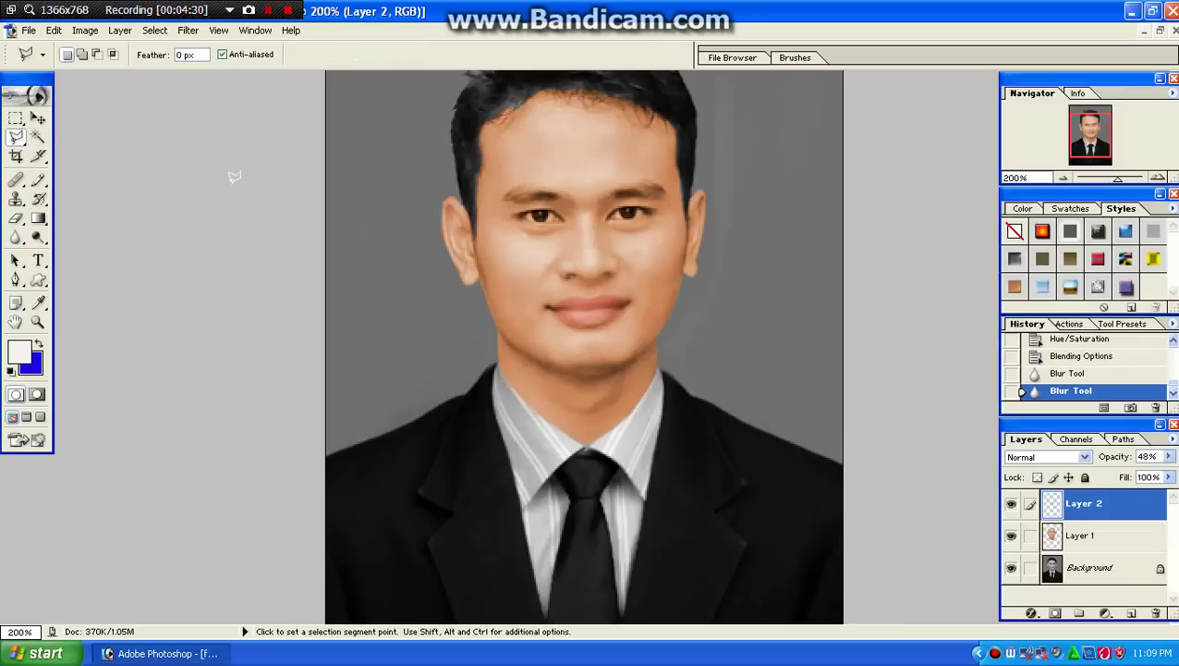
pyautogui.click(38, 137)
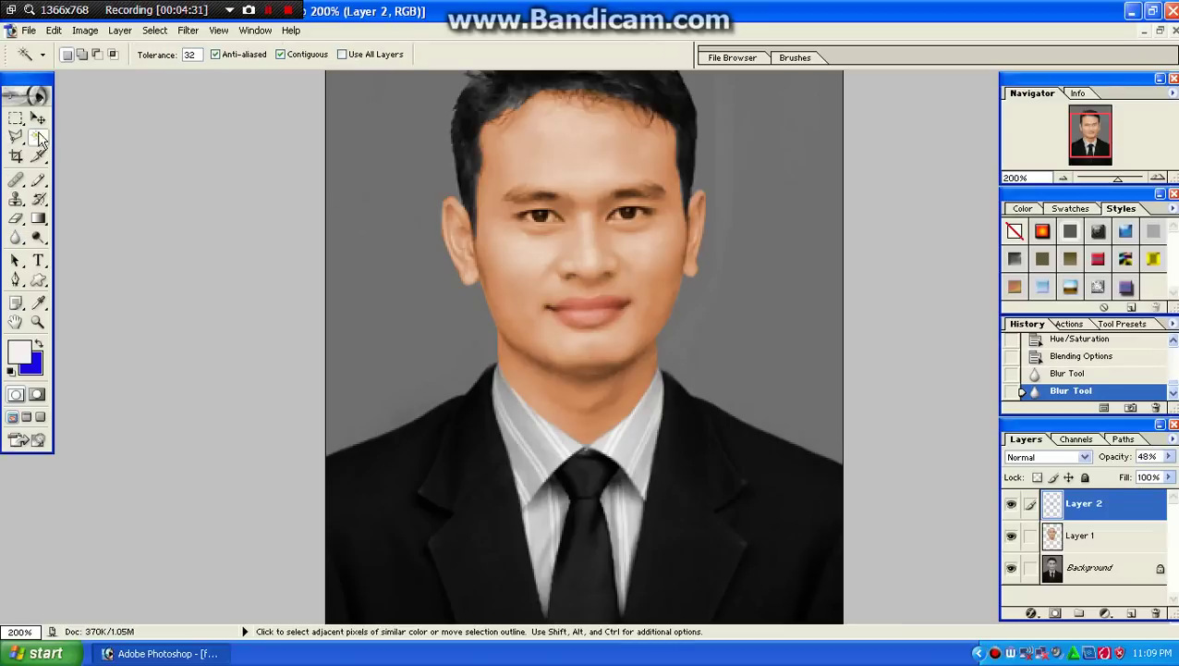
pyautogui.click(366, 202)
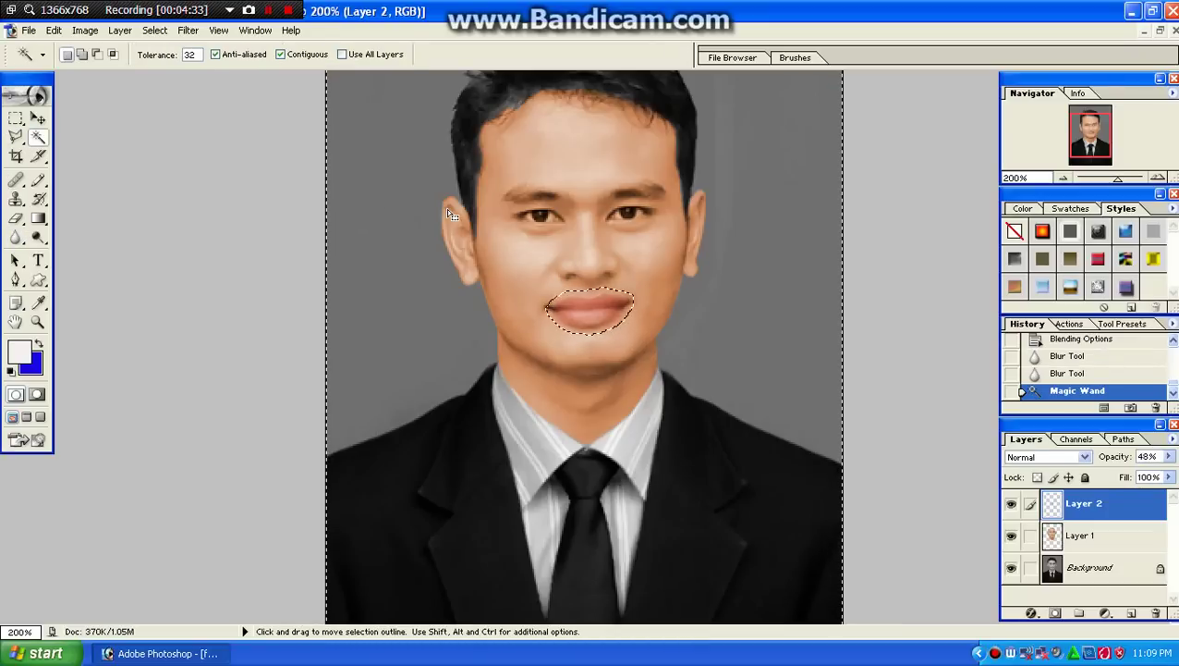
pyautogui.hotkey('ctrl', 'd')
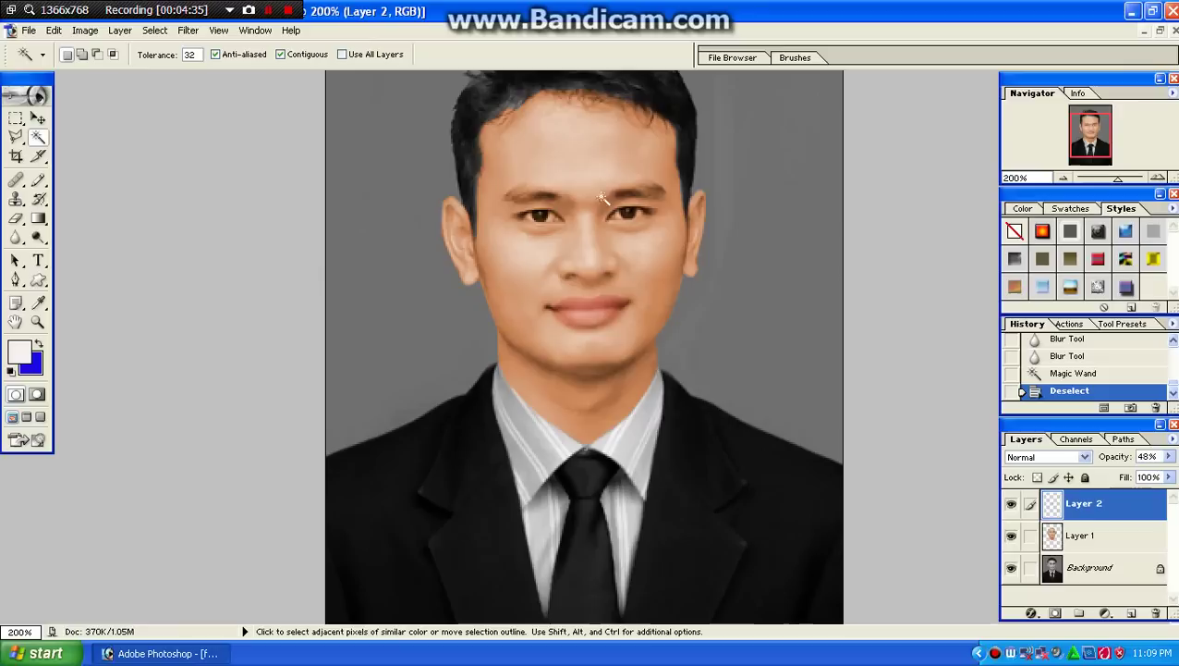
pyautogui.click(1073, 538)
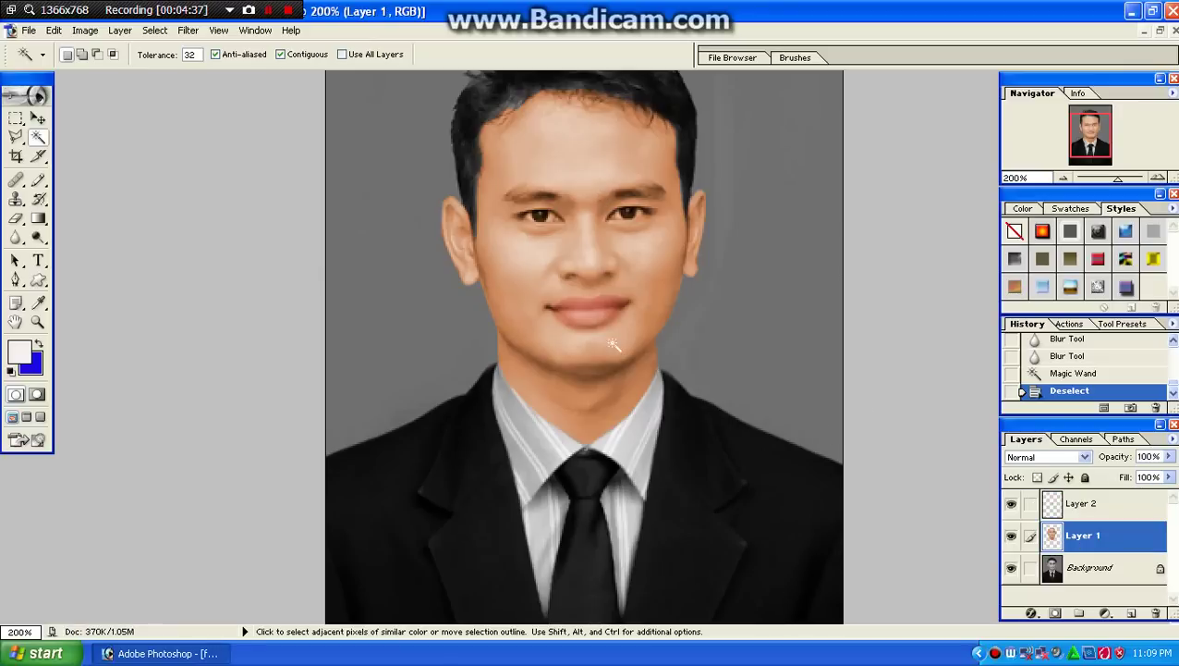
pyautogui.click(1080, 564)
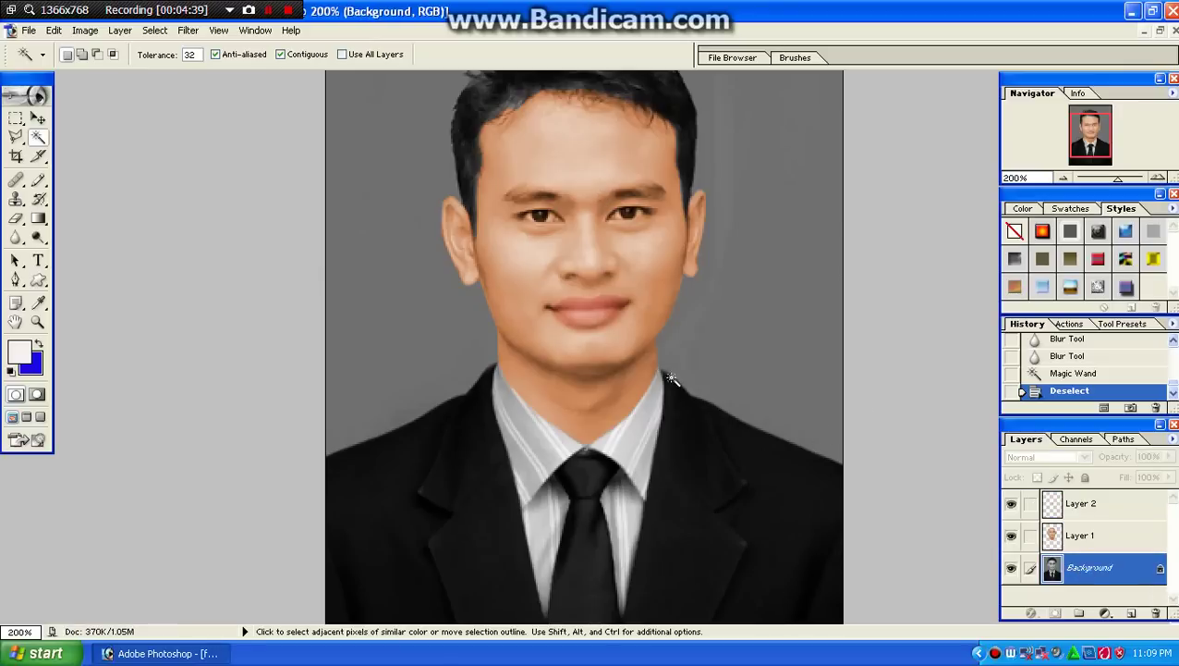
pyautogui.click(464, 322)
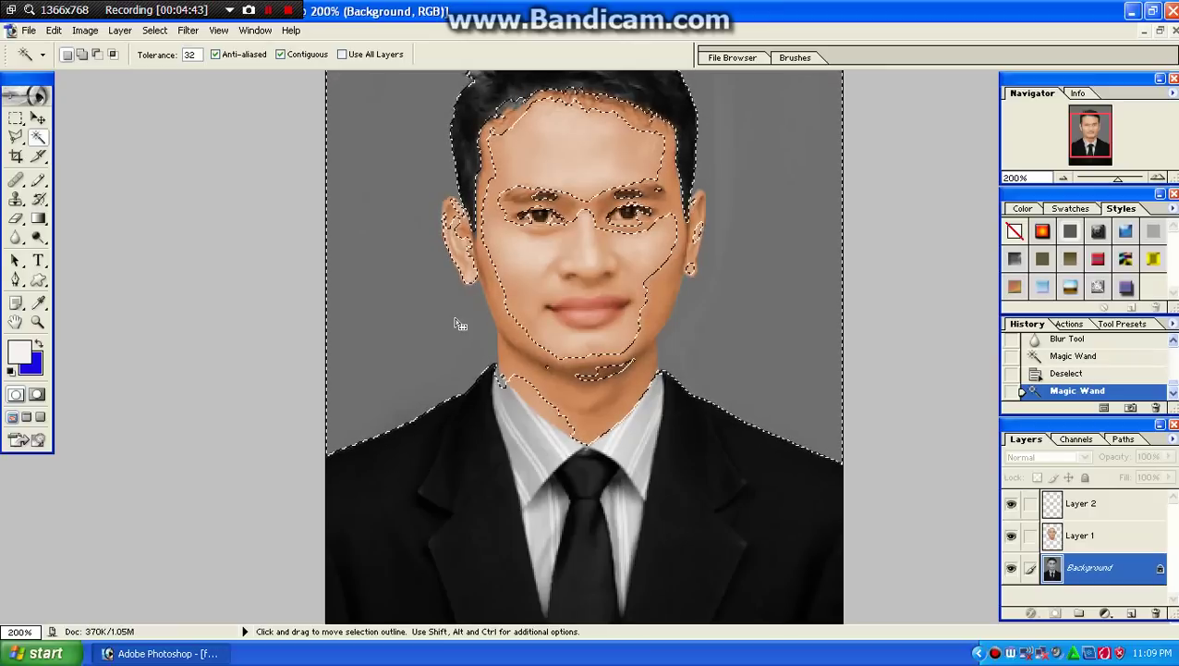
pyautogui.press('Delete')
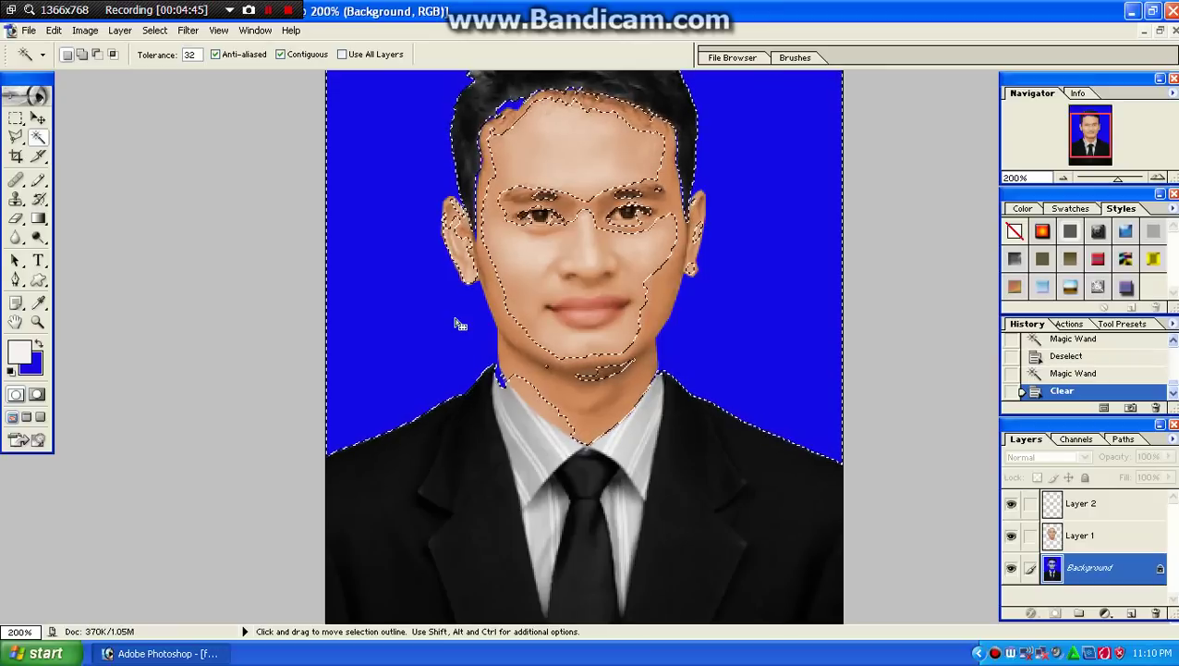
pyautogui.hotkey('ctrl', 'd')
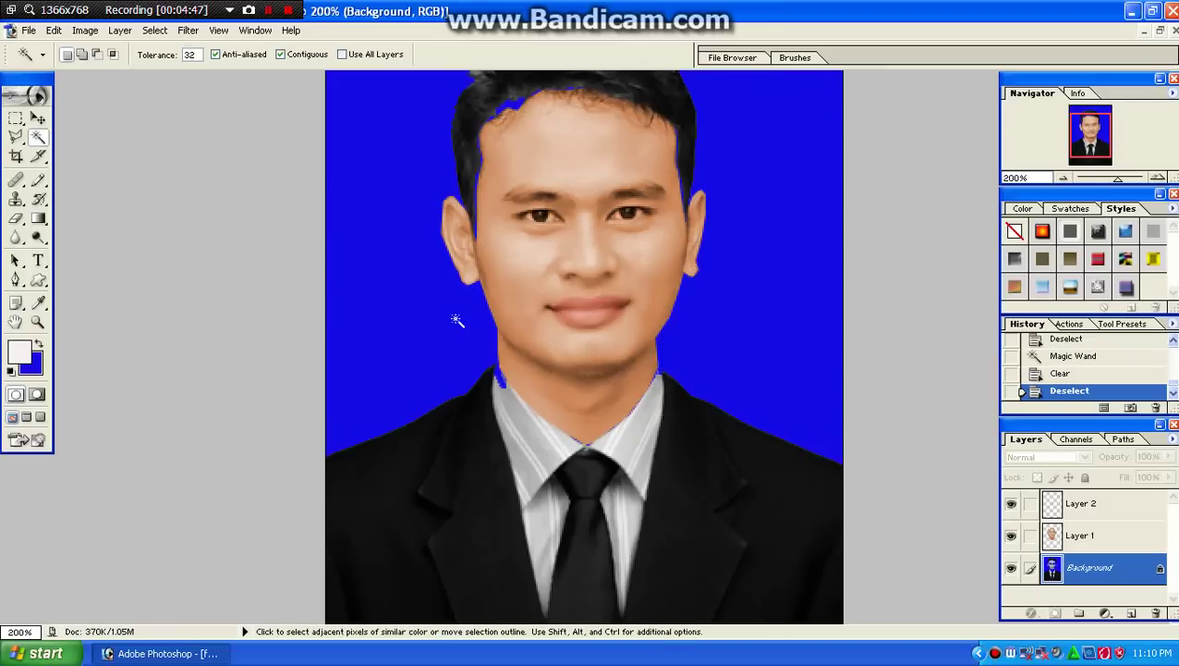
pyautogui.hotkey('ctrl', 'z')
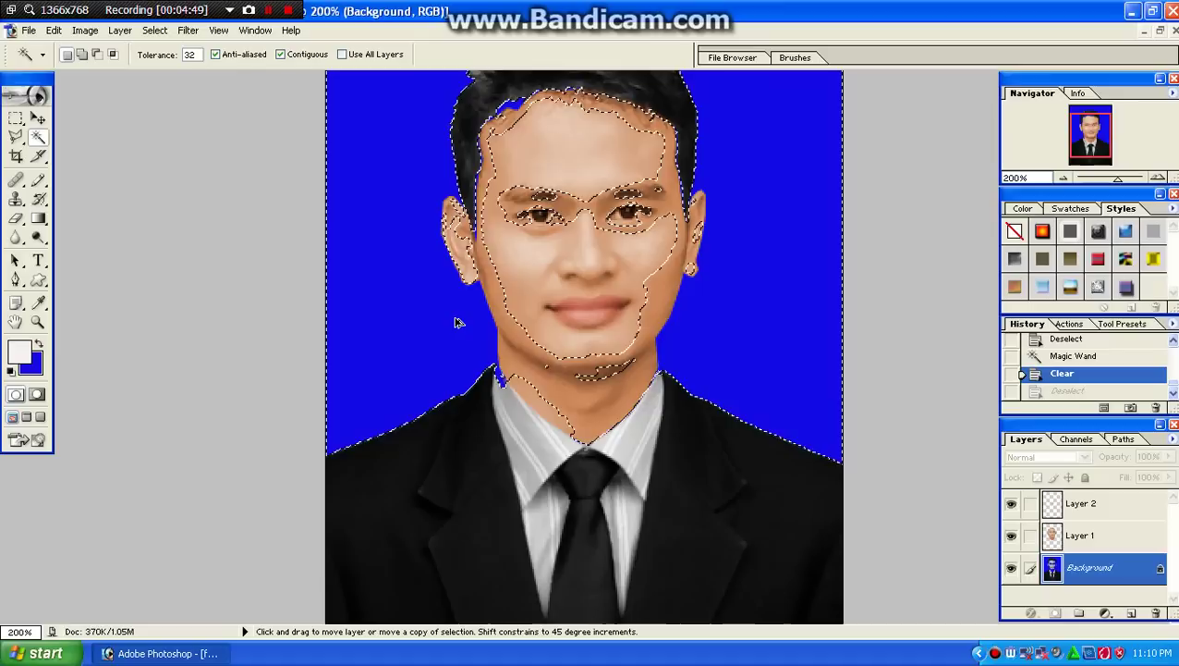
pyautogui.hotkey('ctrl', 'alt', 'z')
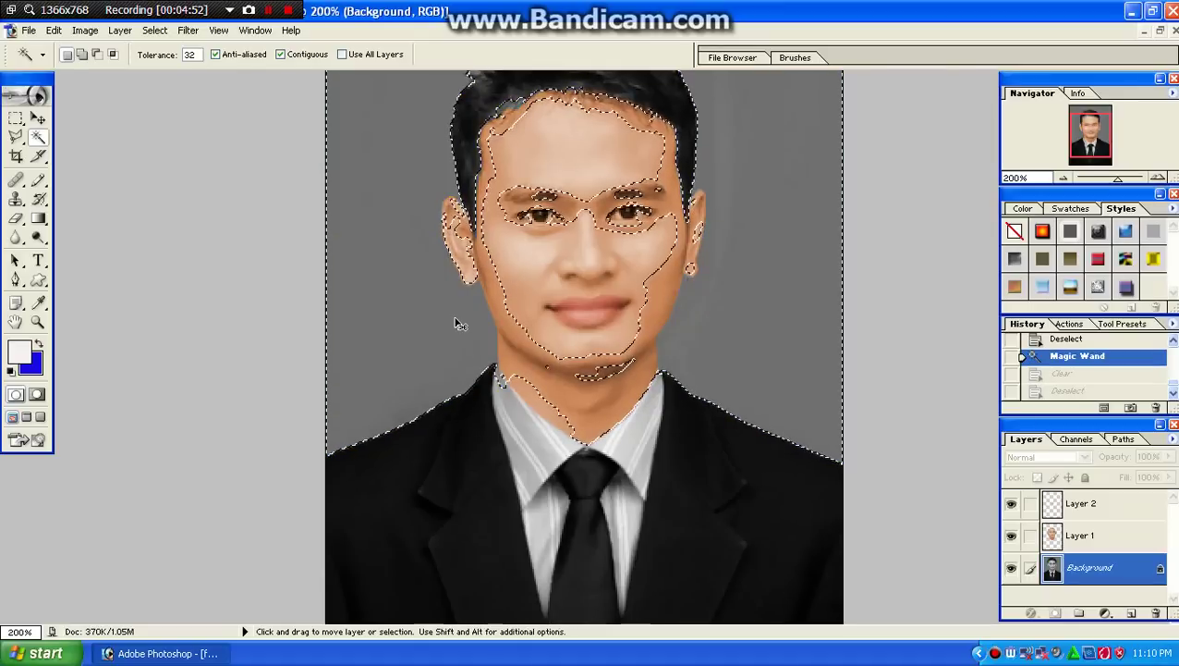
pyautogui.hotkey('ctrl', 'd')
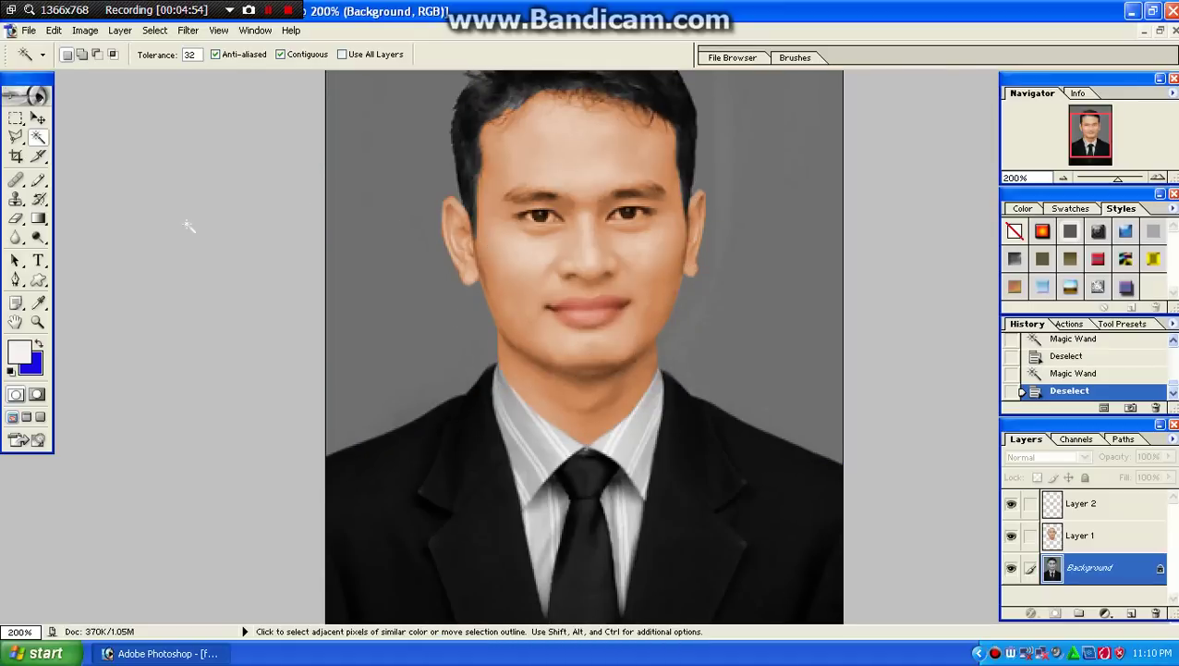
# Step: Trace the outline over the top of the hair, around the right ear and down the jaw
pyautogui.click(16, 136)
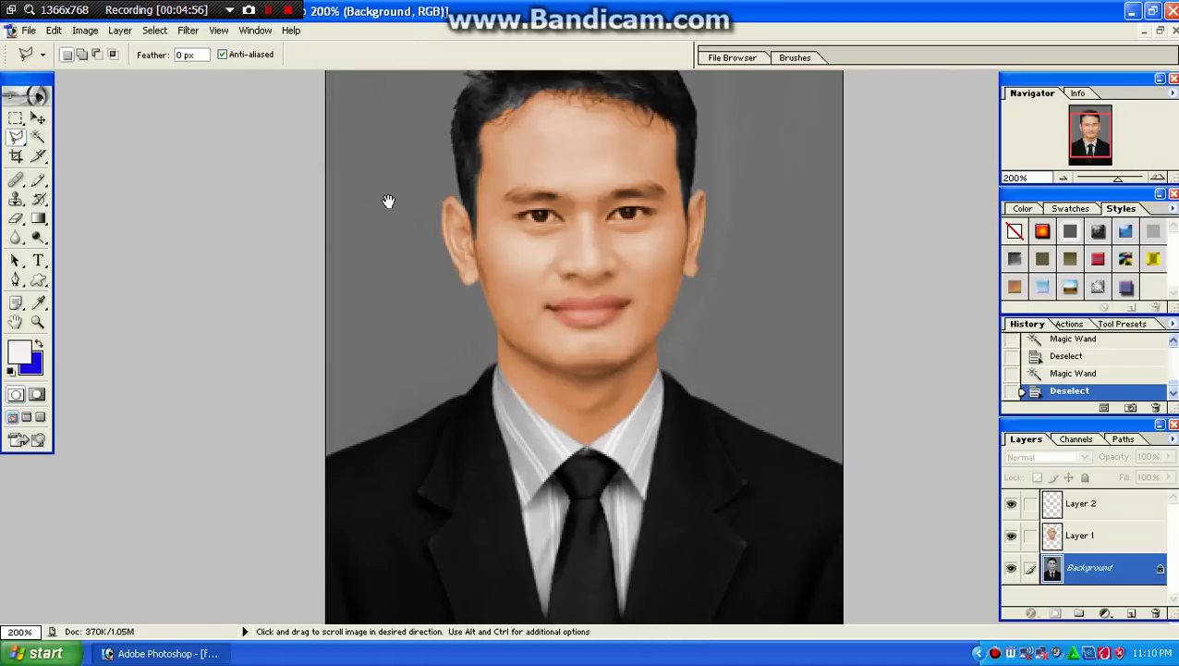
pyautogui.moveTo(389, 202); pyautogui.dragTo(412, 319)
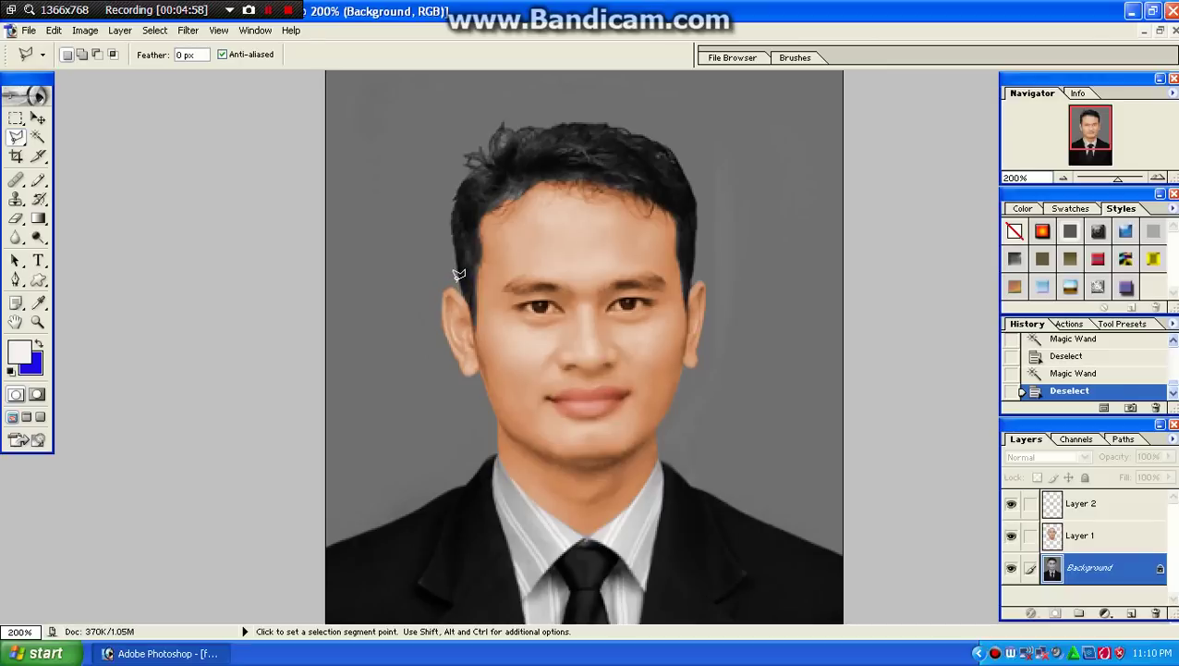
pyautogui.click(456, 277)
pyautogui.click(449, 222)
pyautogui.click(498, 127)
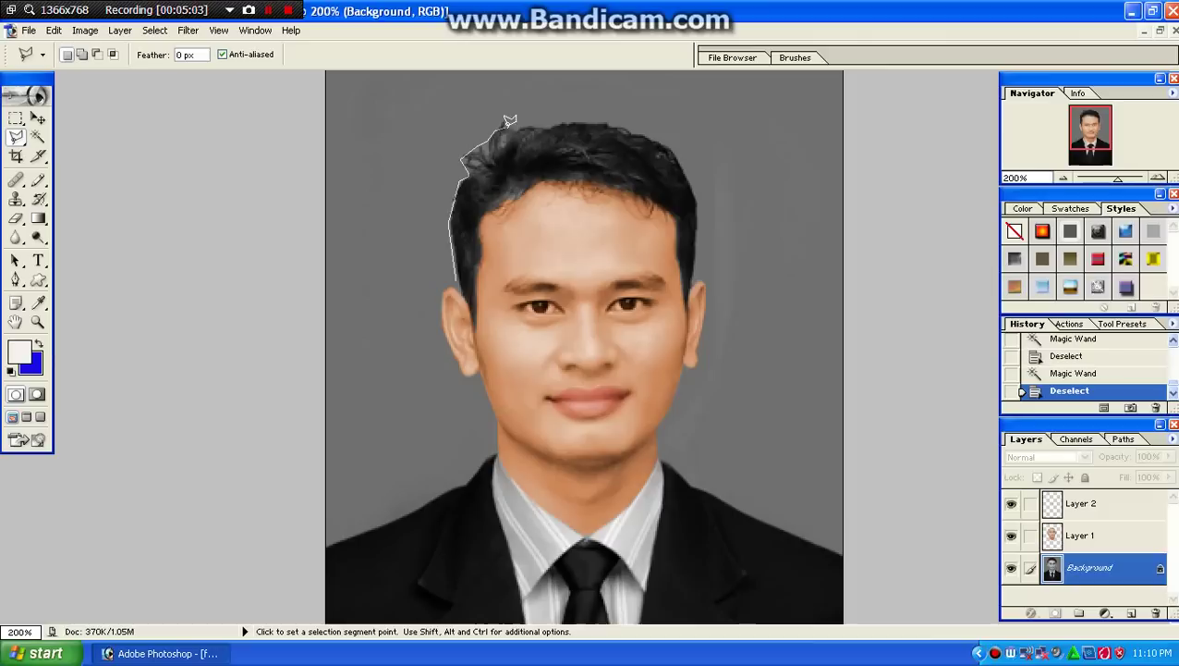
pyautogui.click(589, 120)
pyautogui.click(664, 136)
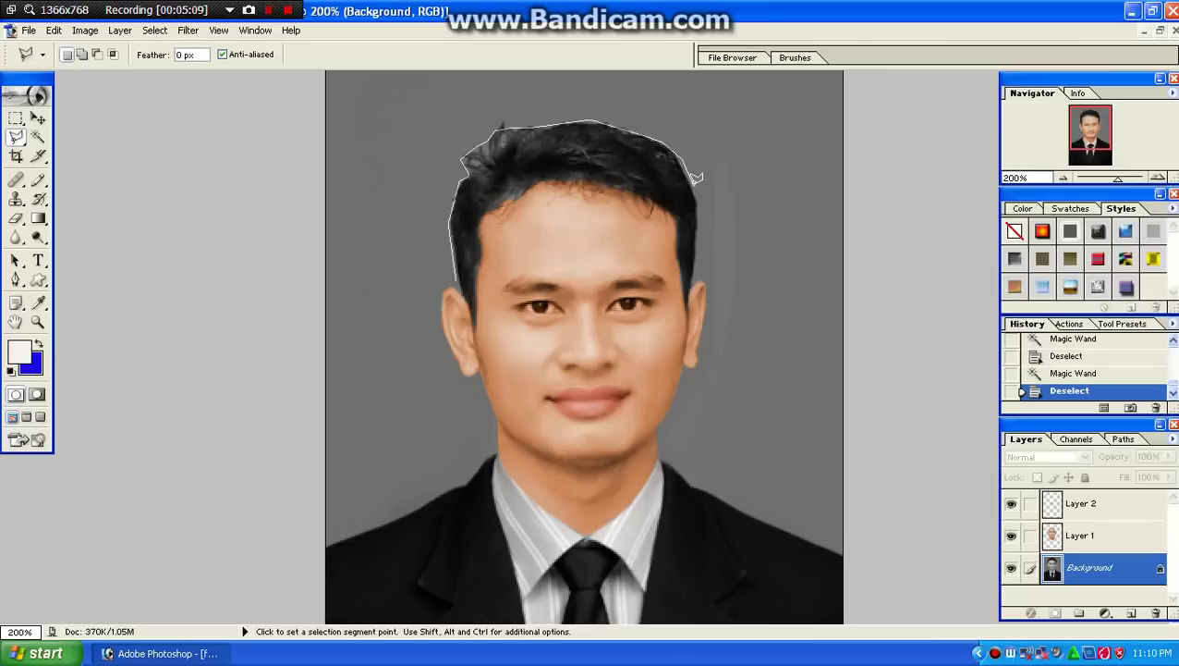
pyautogui.click(693, 184)
pyautogui.click(693, 279)
pyautogui.click(706, 311)
pyautogui.click(679, 375)
pyautogui.click(660, 455)
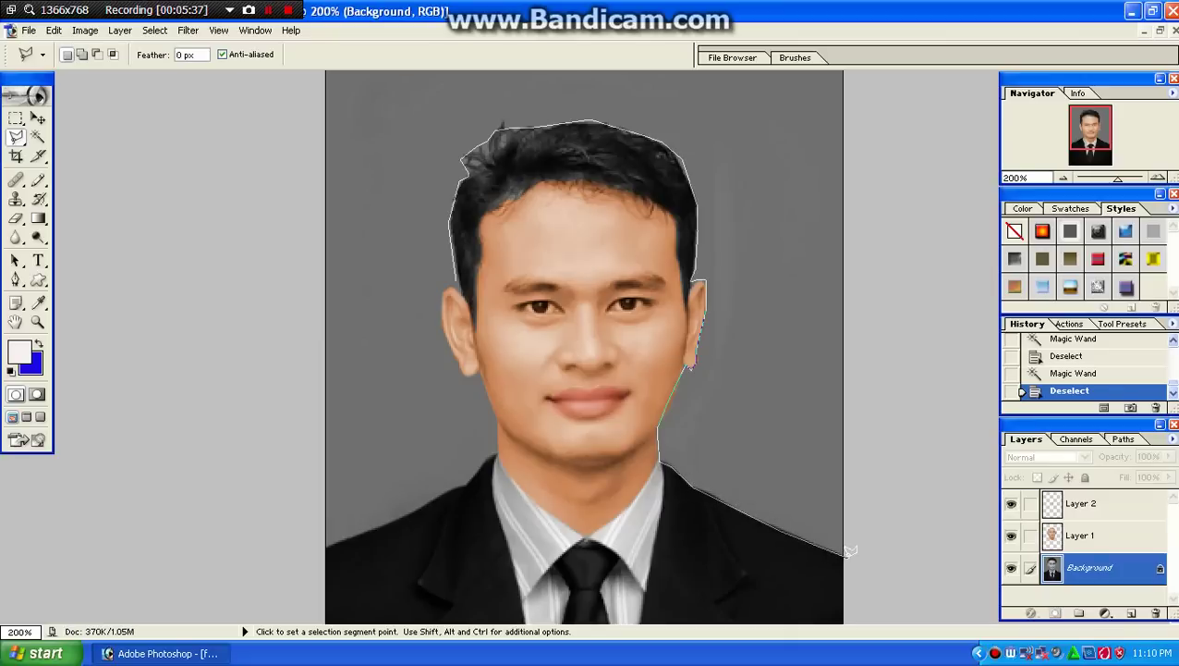
# Step: Extend the outline to the top and left canvas edges, then back along the left shoulder
pyautogui.click(878, 91)
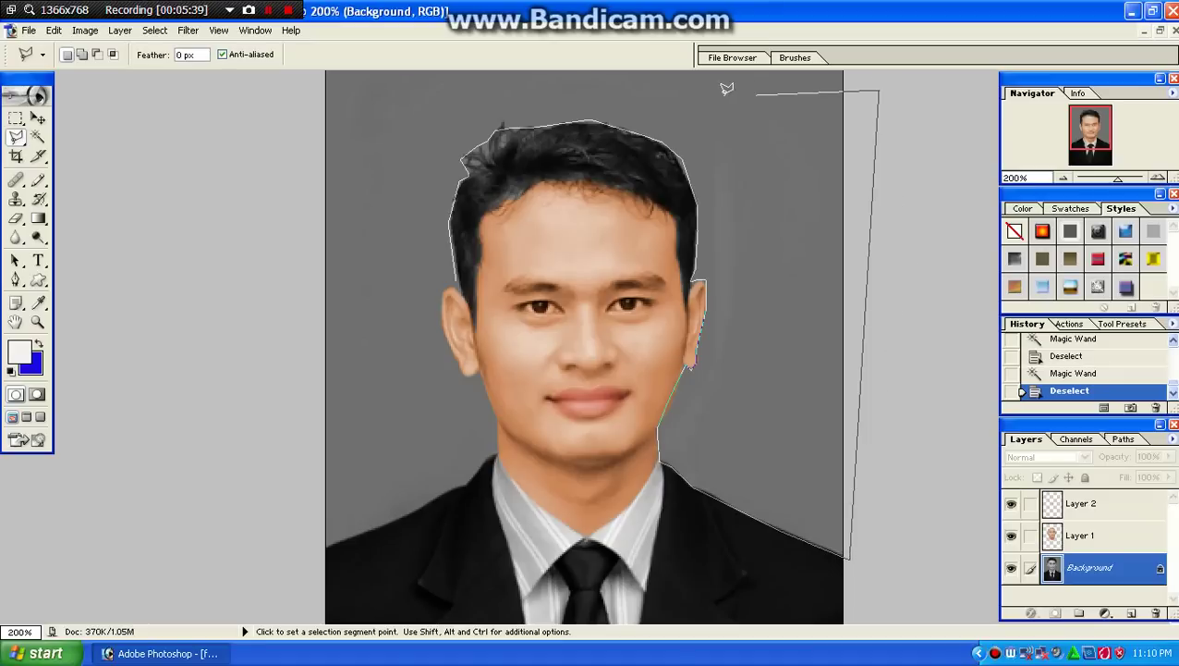
pyautogui.click(469, 90)
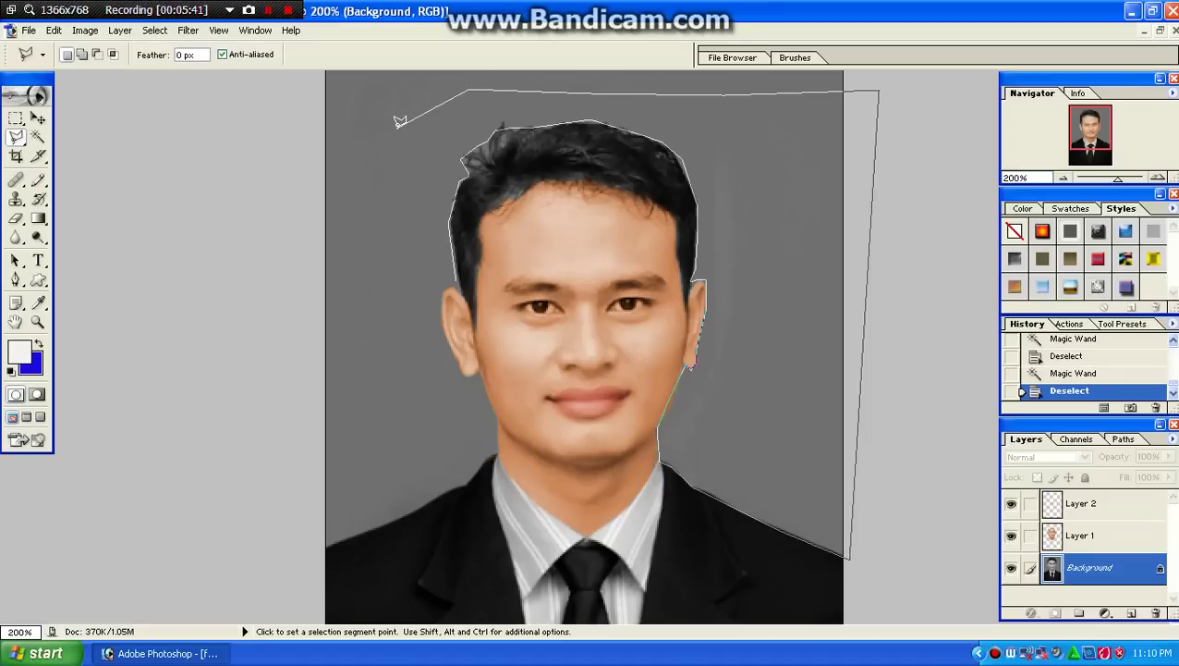
pyautogui.click(382, 229)
pyautogui.click(307, 442)
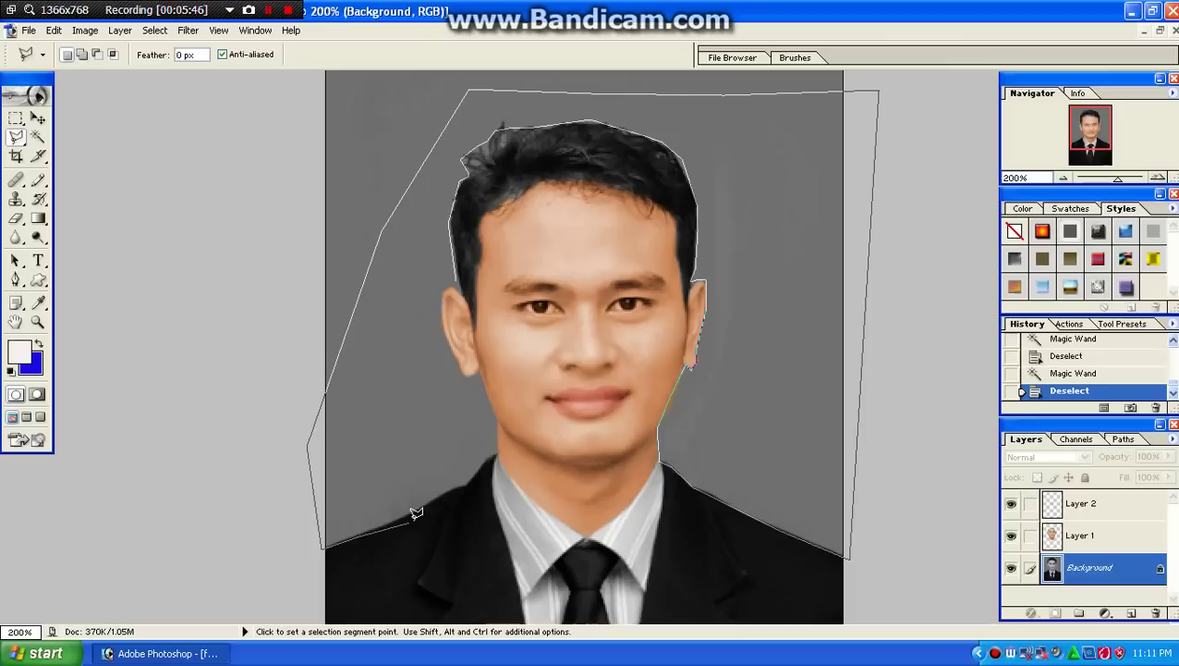
pyautogui.click(467, 479)
pyautogui.click(496, 455)
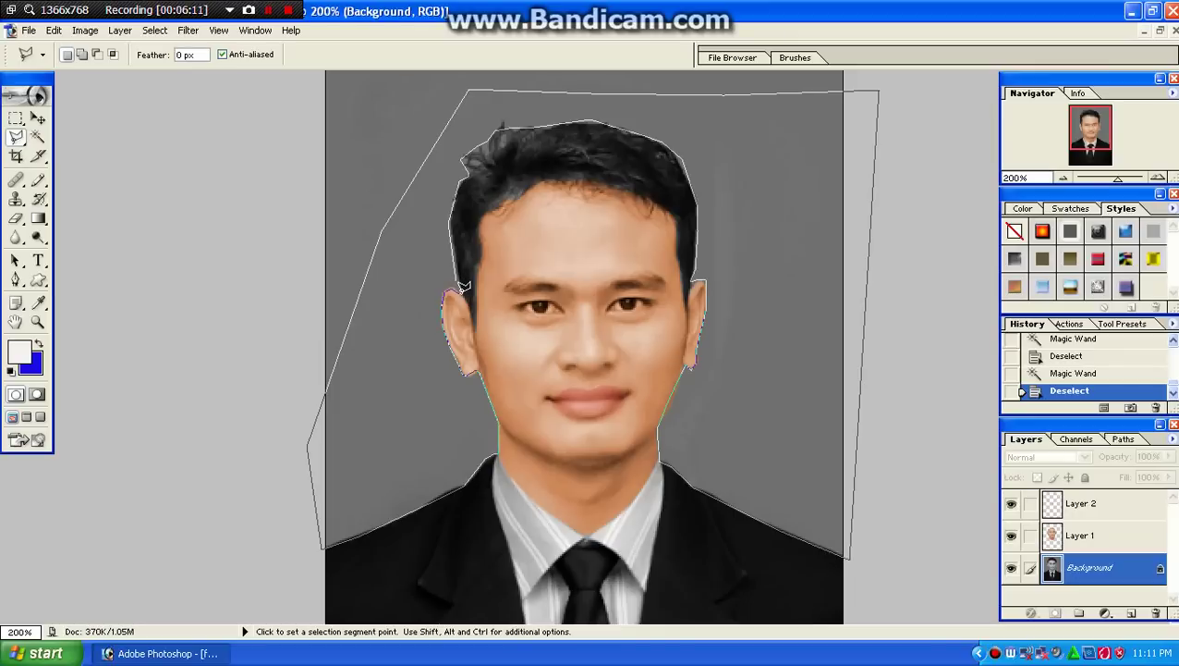
# Step: Close the background selection, fill it with the blue background colour, and deselect
pyautogui.click(459, 276)
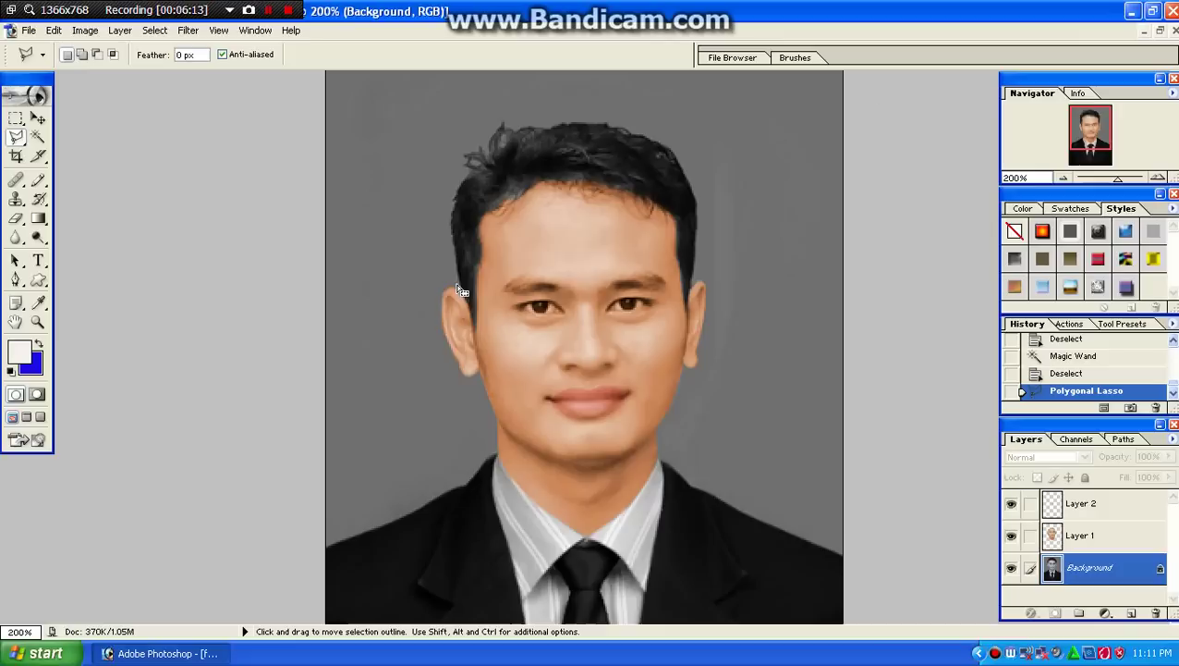
pyautogui.press('Delete')
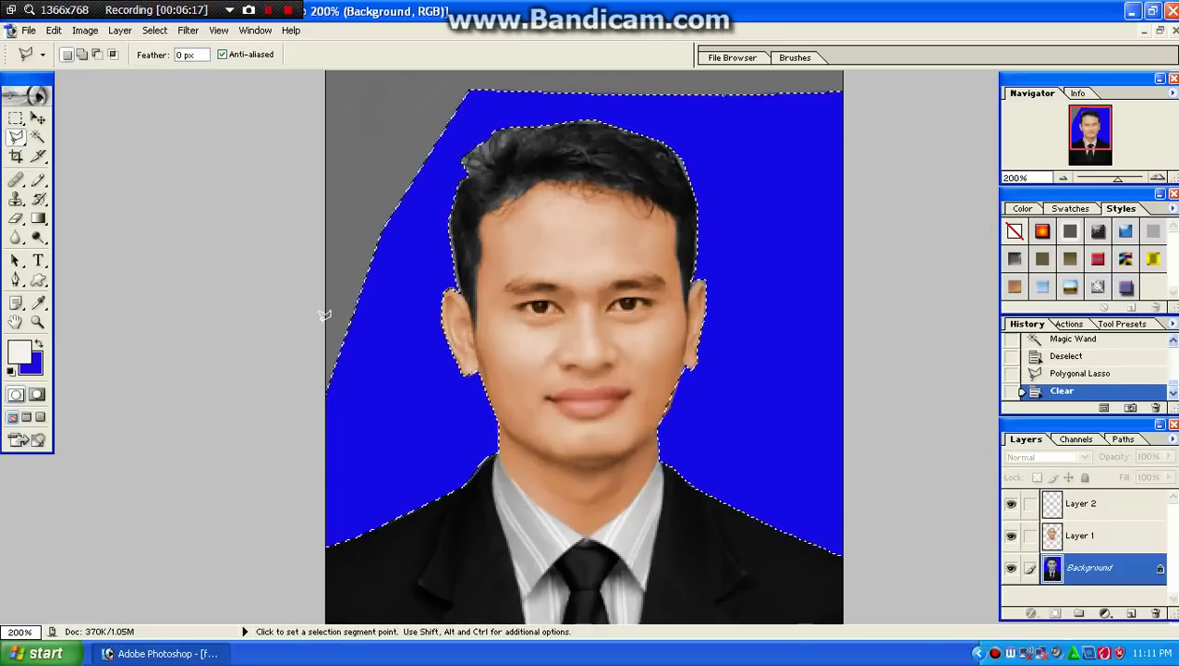
pyautogui.hotkey('ctrl', 'd')
# Step: Erase the leftover grey top-left corner to blue with a large eraser
pyautogui.hotkey('ctrl', '-')
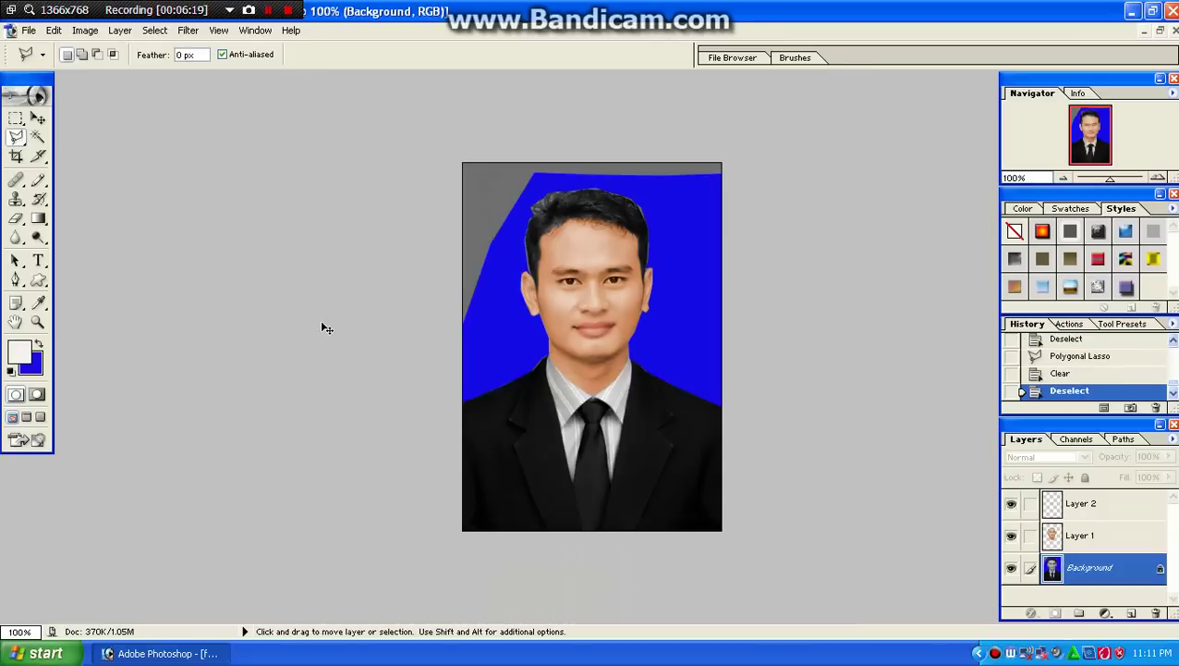
pyautogui.click(16, 218)
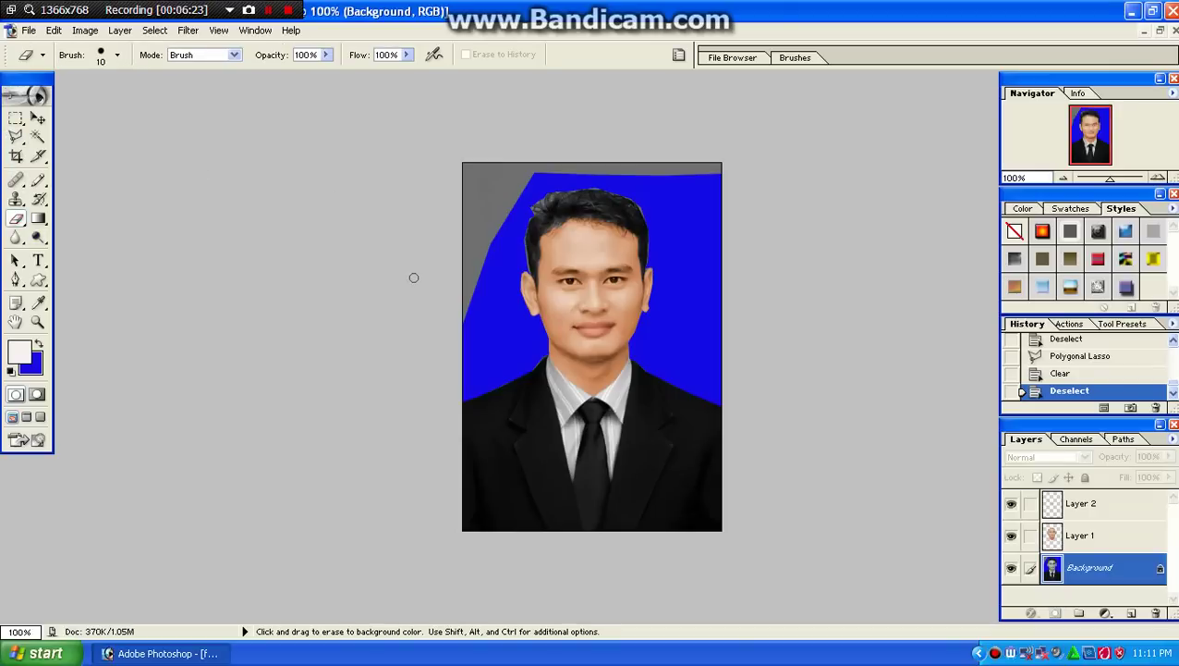
pyautogui.press(']')
pyautogui.press(']')
pyautogui.press(']')
pyautogui.moveTo(414, 277)
pyautogui.mouseDown()
pyautogui.moveTo(437, 303)
pyautogui.moveTo(463, 153)
pyautogui.moveTo(462, 240)
pyautogui.moveTo(503, 150)
pyautogui.moveTo(597, 137)
pyautogui.moveTo(707, 158)
pyautogui.moveTo(563, 106)
pyautogui.moveTo(503, 166)
pyautogui.mouseUp()
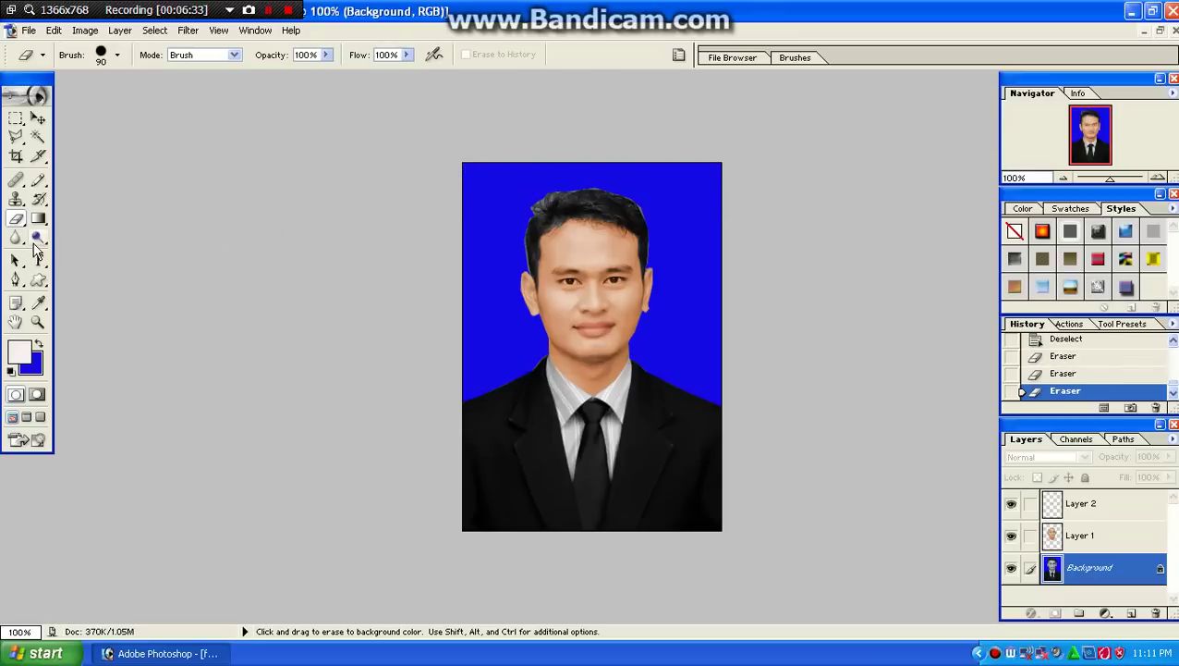
# Step: Blur the left, right, top hair and ear edges at 50% strength, then check them zoomed in
pyautogui.click(16, 238)
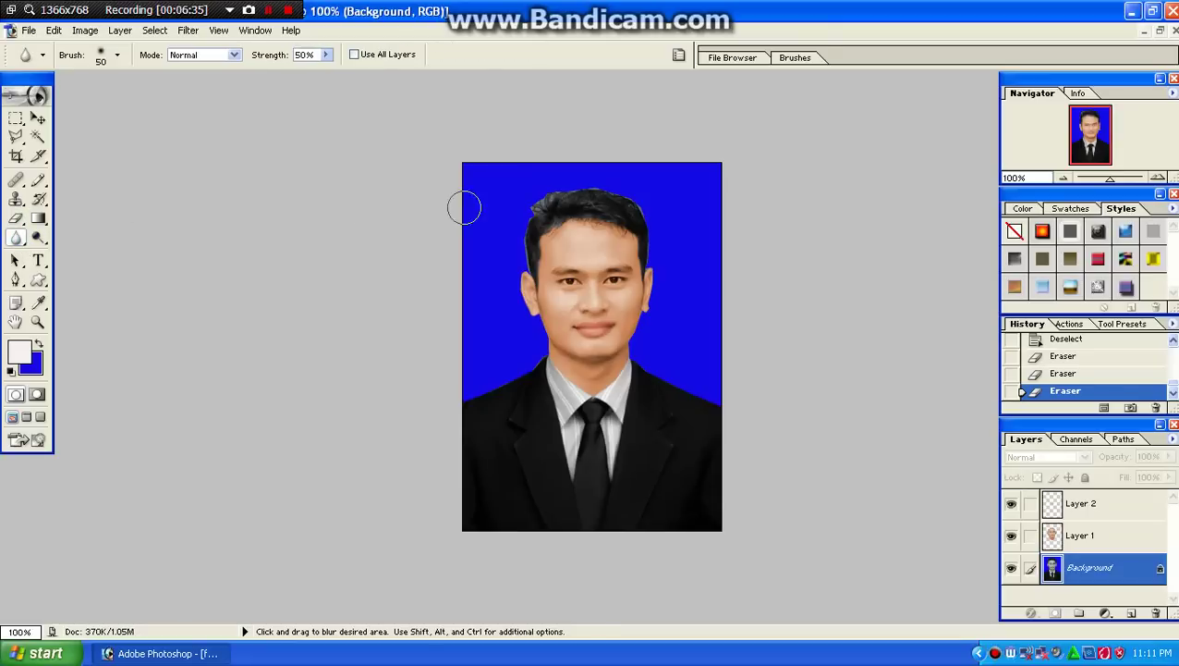
pyautogui.moveTo(509, 209); pyautogui.dragTo(585, 186)
pyautogui.moveTo(645, 205); pyautogui.dragTo(652, 316)
pyautogui.moveTo(650, 232); pyautogui.dragTo(521, 311)
pyautogui.moveTo(493, 375); pyautogui.dragTo(500, 387)
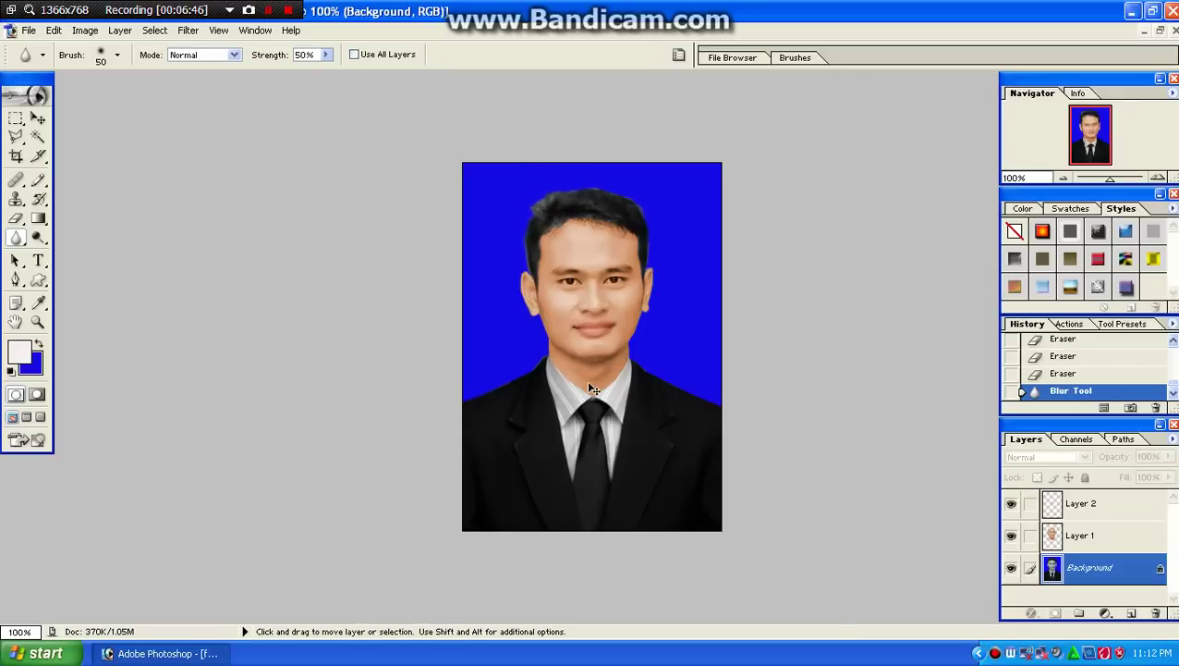
pyautogui.hotkey('ctrl', '+')
pyautogui.hotkey('ctrl', '-')
pyautogui.hotkey('ctrl', '+')
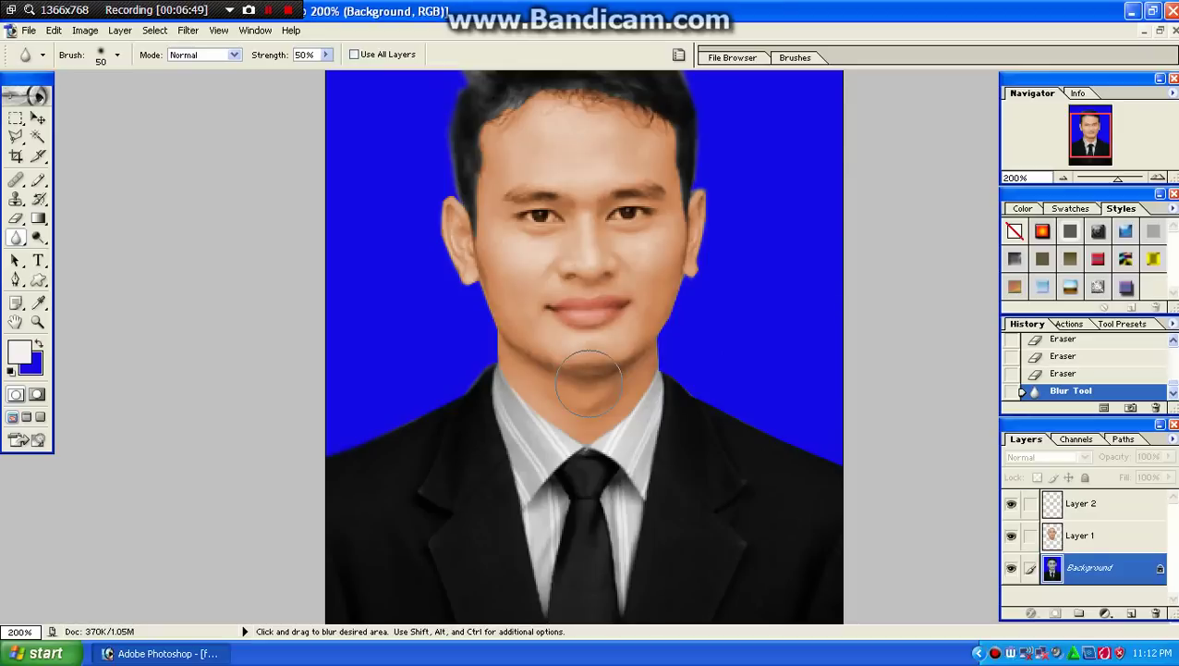